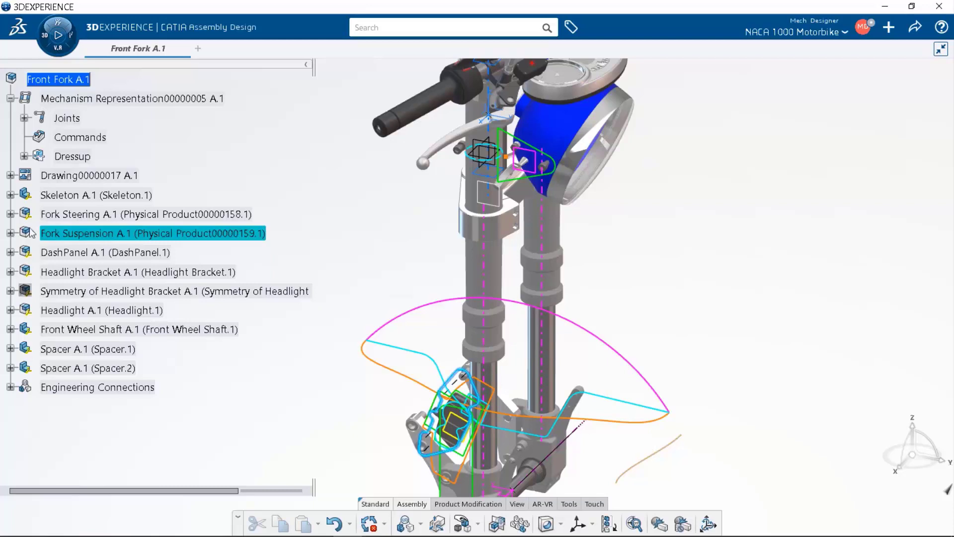
# - Expand Fork Suspension and Brake Caliper - LEFT, and open the Caliper Body EXT part in its own app tab
pyautogui.click(10, 233)
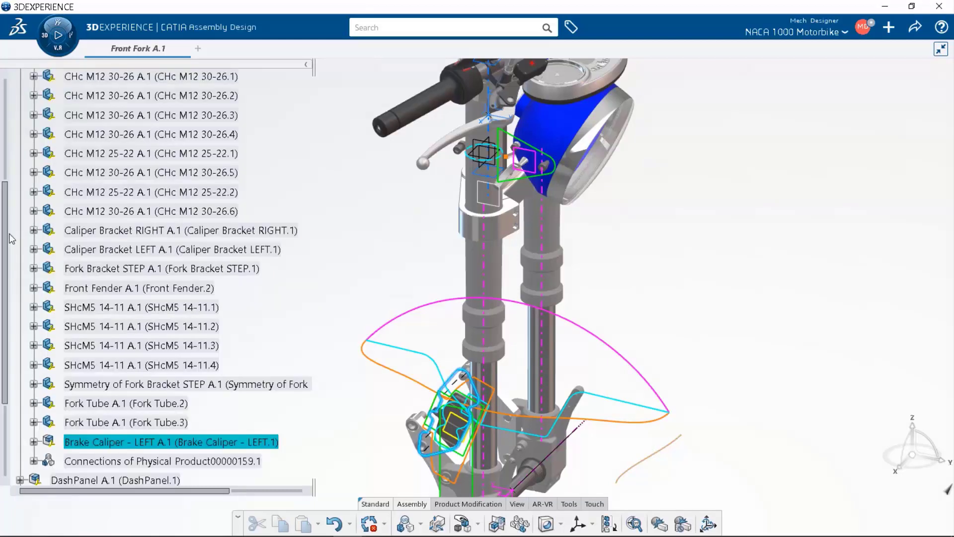
pyautogui.click(34, 442)
pyautogui.rightClick(117, 388)
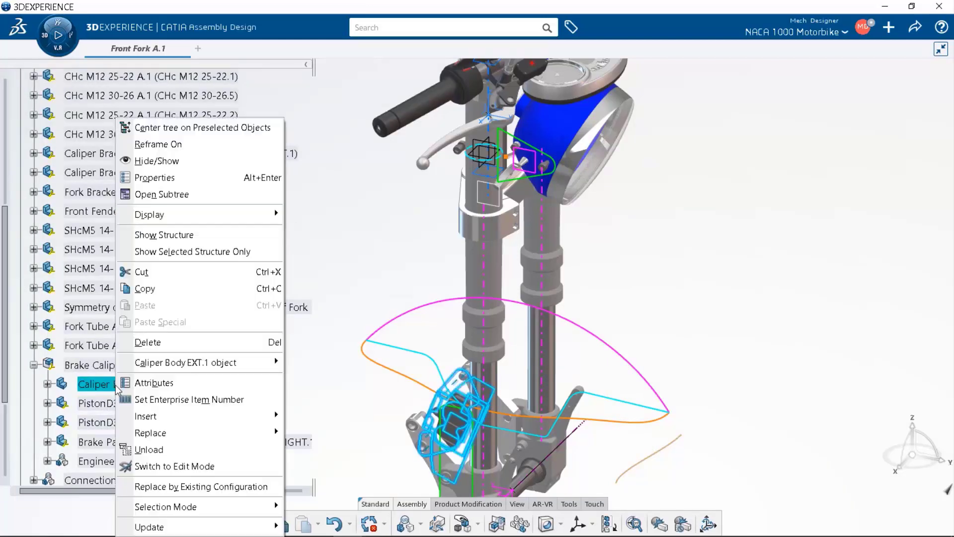
pyautogui.moveTo(259, 363)
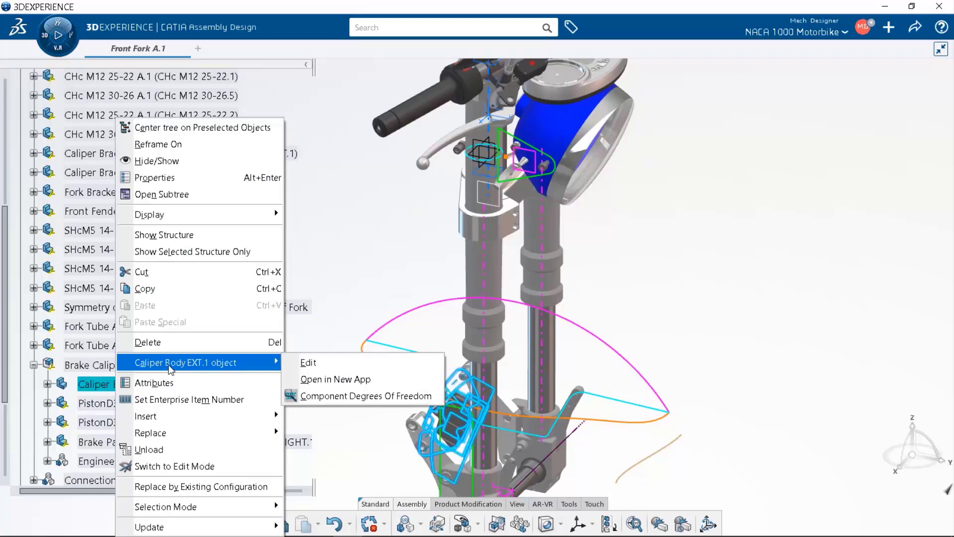
pyautogui.click(326, 380)
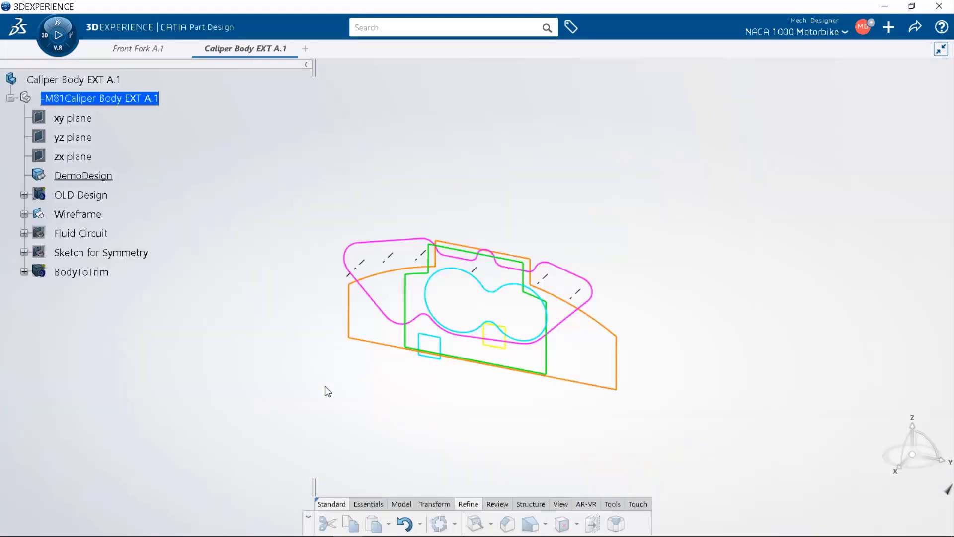
# - Use the robot to pull the magenta outer caliper outline into a solid pad about 14 mm thick
pyautogui.moveTo(326, 388)
pyautogui.mouseDown(button='middle')
pyautogui.moveTo(475, 432)
pyautogui.moveTo(480, 402)
pyautogui.mouseUp(button='middle')
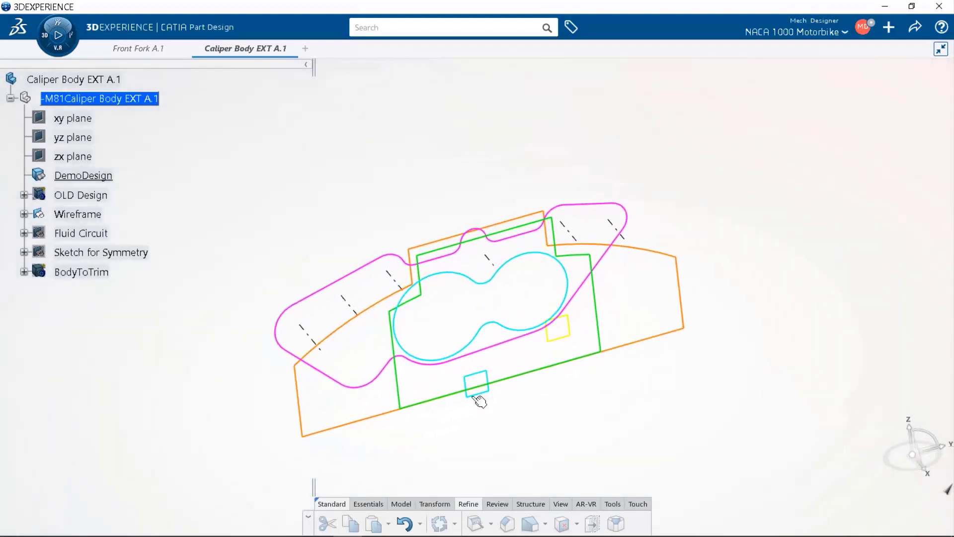
pyautogui.moveTo(319, 268)
pyautogui.mouseDown(button='middle')
pyautogui.moveTo(341, 249)
pyautogui.moveTo(364, 249)
pyautogui.moveTo(364, 230)
pyautogui.mouseUp(button='middle')
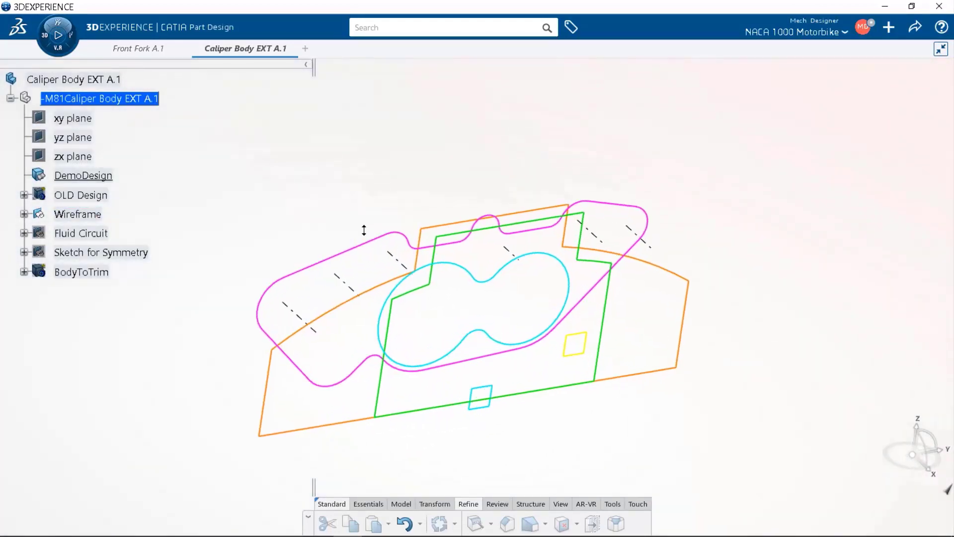
pyautogui.click(368, 250)
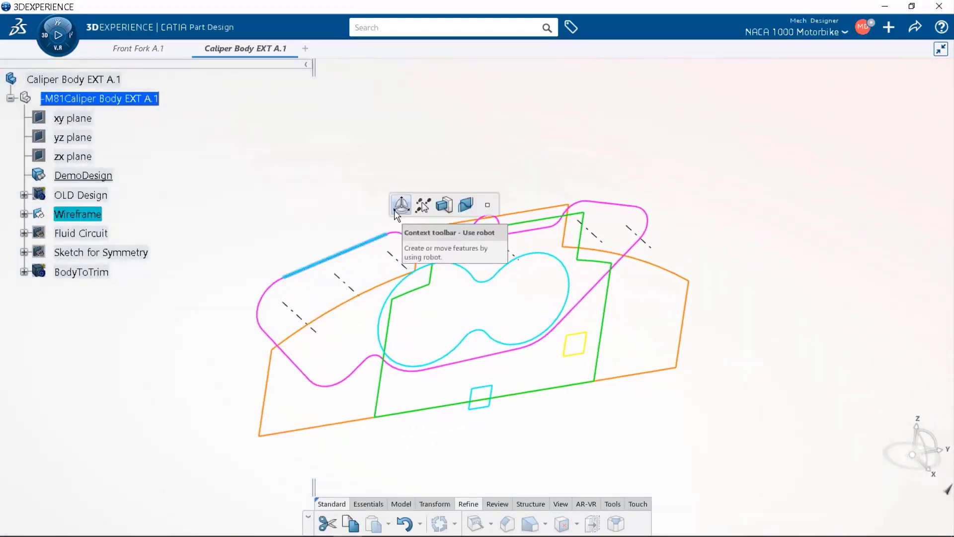
pyautogui.click(402, 205)
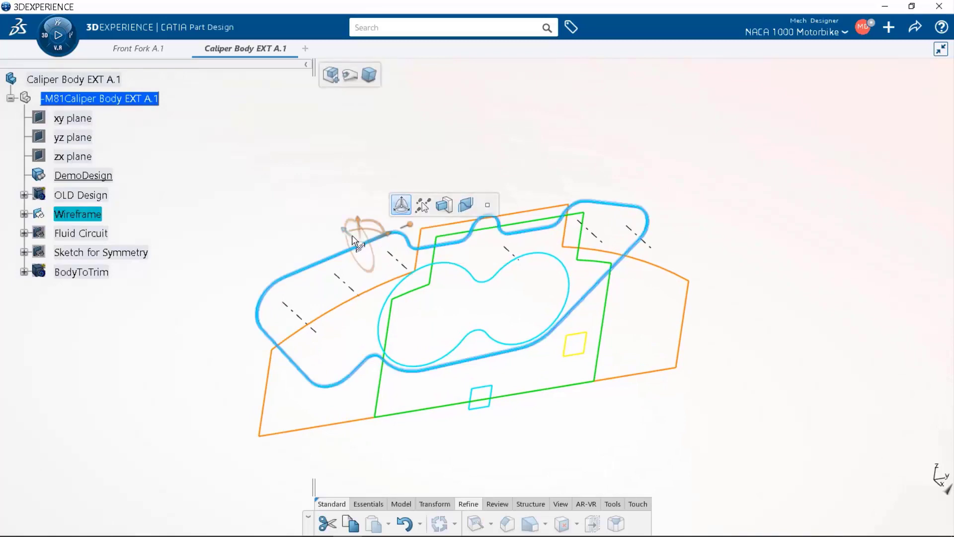
pyautogui.moveTo(344, 232)
pyautogui.mouseDown()
pyautogui.moveTo(323, 212)
pyautogui.moveTo(367, 257)
pyautogui.mouseUp()
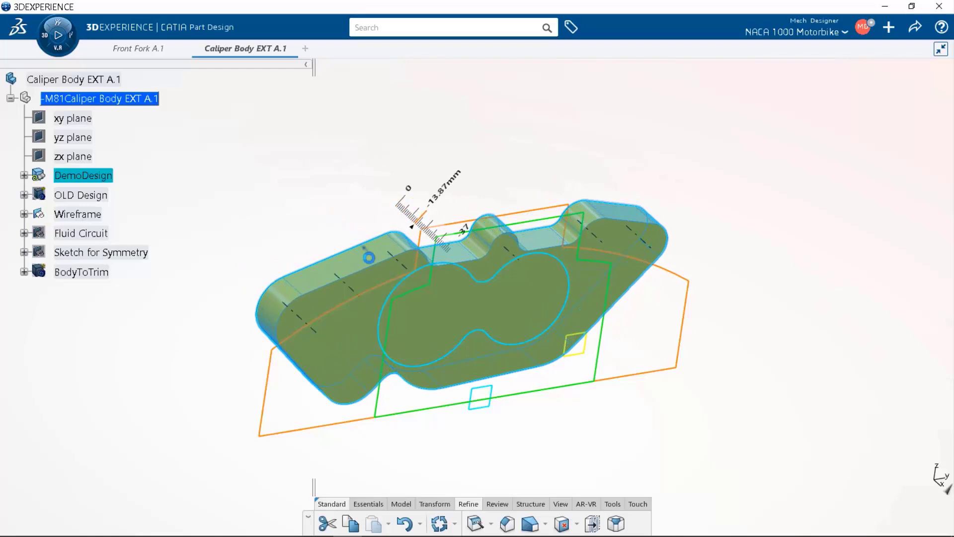
# - Set the new pad's length to -22.5 mm and validate it
pyautogui.doubleClick(452, 192)
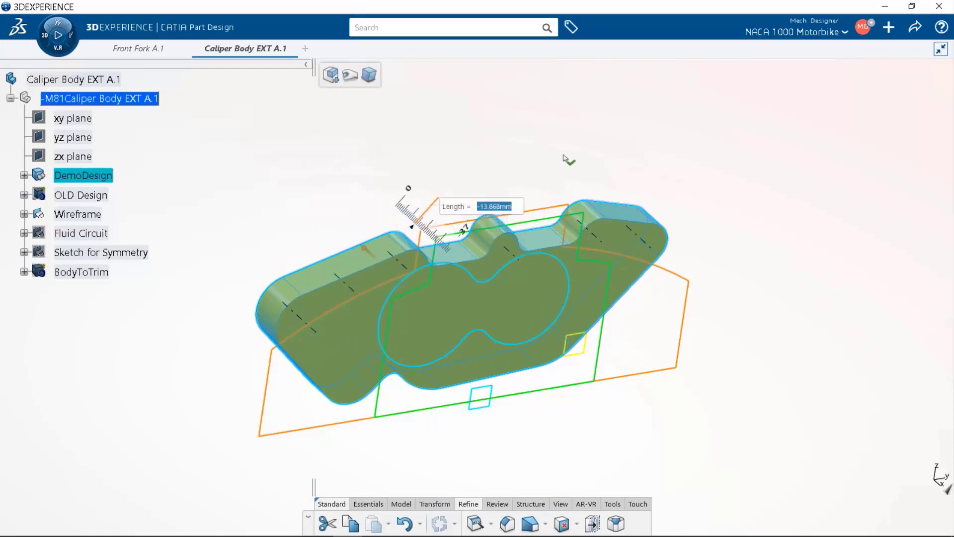
pyautogui.write('-22.5')
pyautogui.press('Return')
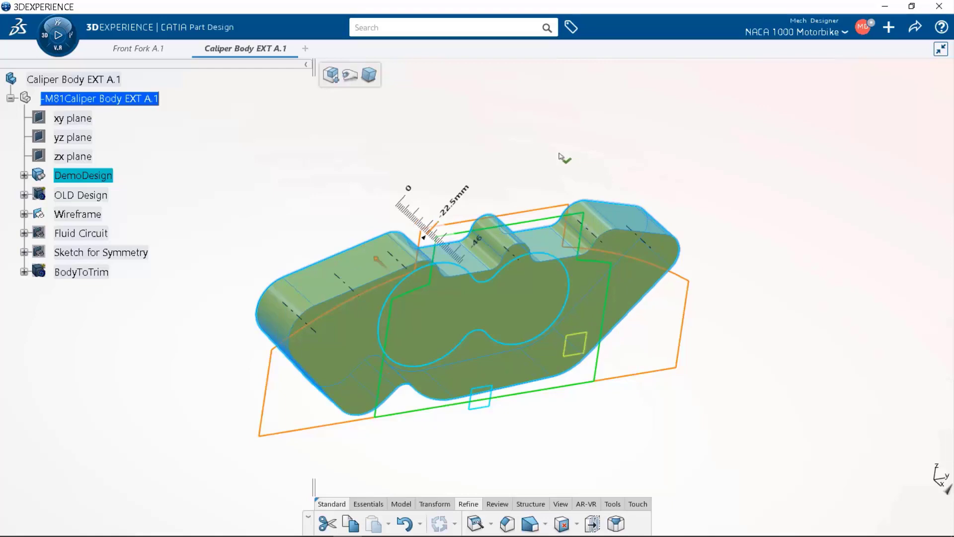
pyautogui.moveTo(560, 154); pyautogui.dragTo(553, 130, button='middle')
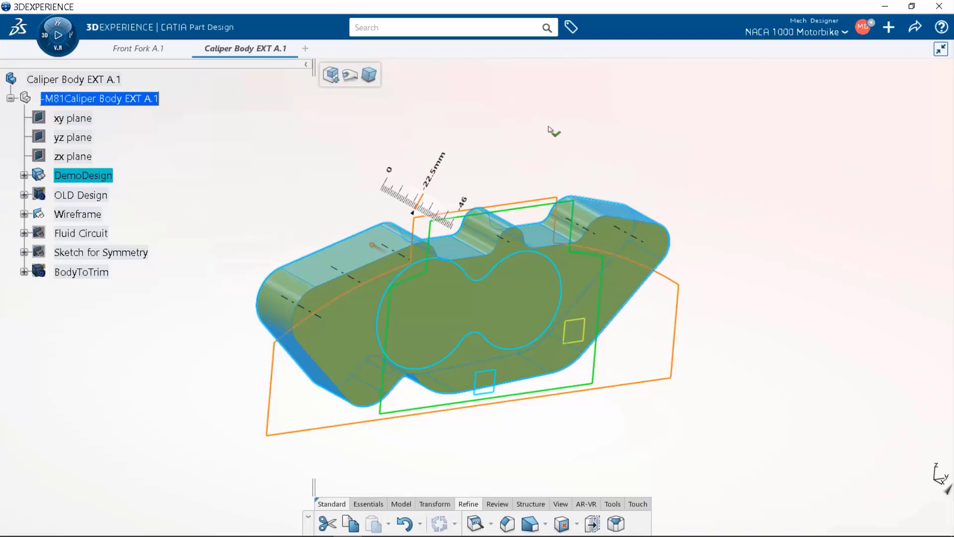
pyautogui.click(549, 130)
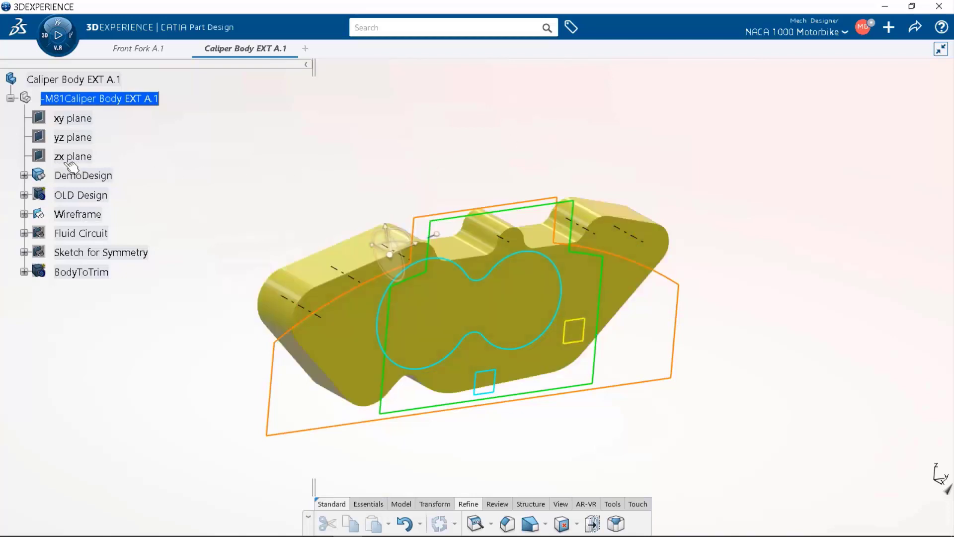
# - Expand the DemoDesign body and inspect the pad's definition: its profile, direction and length
pyautogui.click(24, 176)
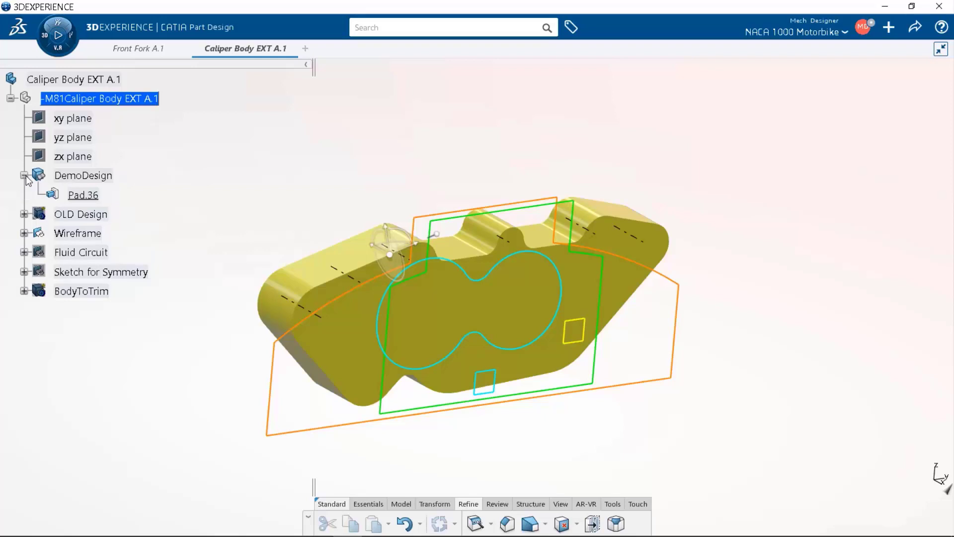
pyautogui.click(85, 195)
pyautogui.doubleClick(84, 196)
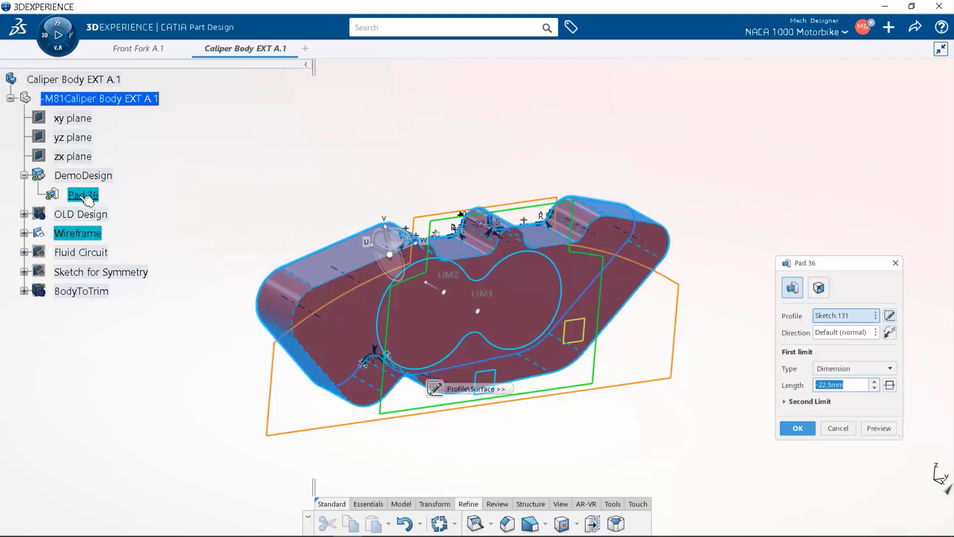
pyautogui.click(797, 428)
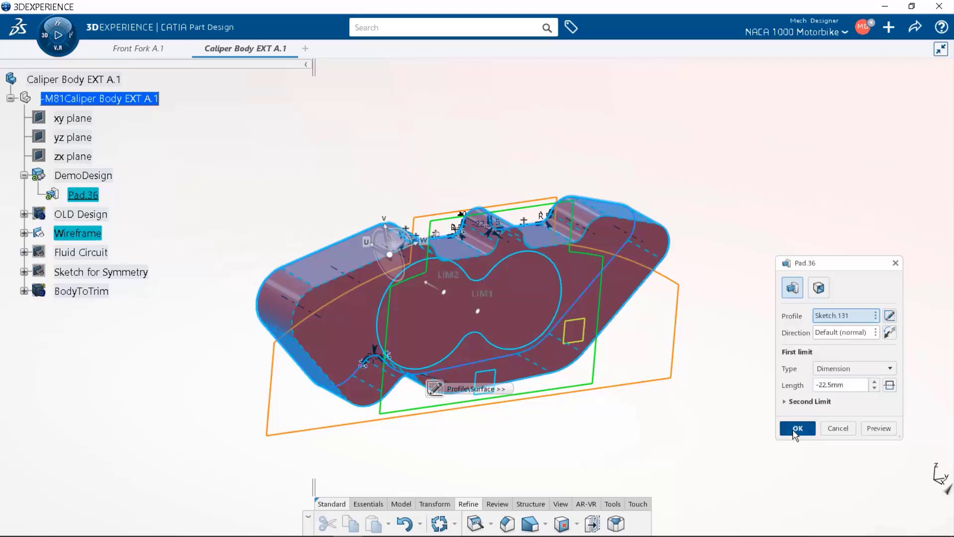
# - Extrude the cyan double-circle piston profile outward with the robot as a pad up to Plane.23
pyautogui.moveTo(652, 419)
pyautogui.mouseDown(button='middle')
pyautogui.moveTo(684, 409)
pyautogui.moveTo(659, 409)
pyautogui.mouseUp(button='middle')
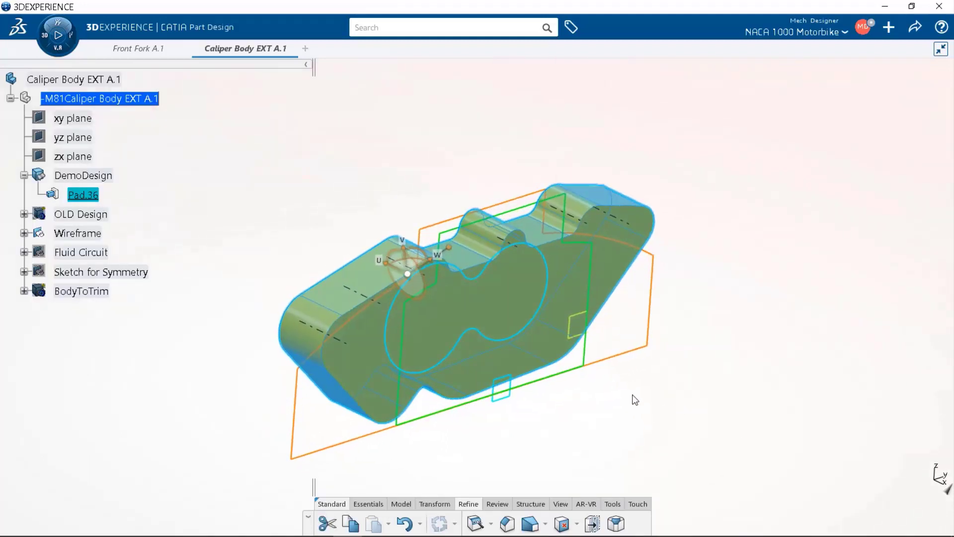
pyautogui.click(497, 341)
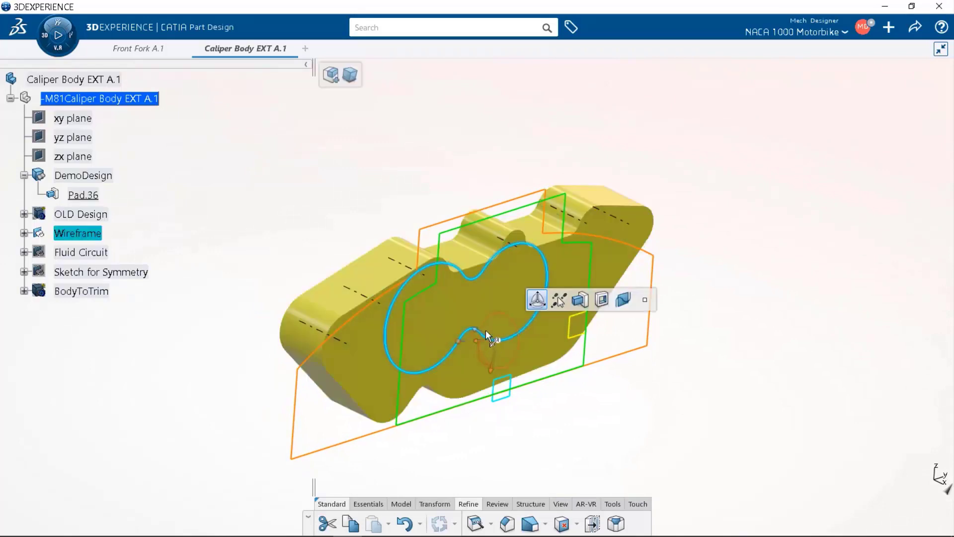
pyautogui.moveTo(481, 330)
pyautogui.mouseDown()
pyautogui.moveTo(456, 318)
pyautogui.moveTo(556, 369)
pyautogui.mouseUp()
pyautogui.moveTo(568, 403); pyautogui.dragTo(603, 384, button='middle')
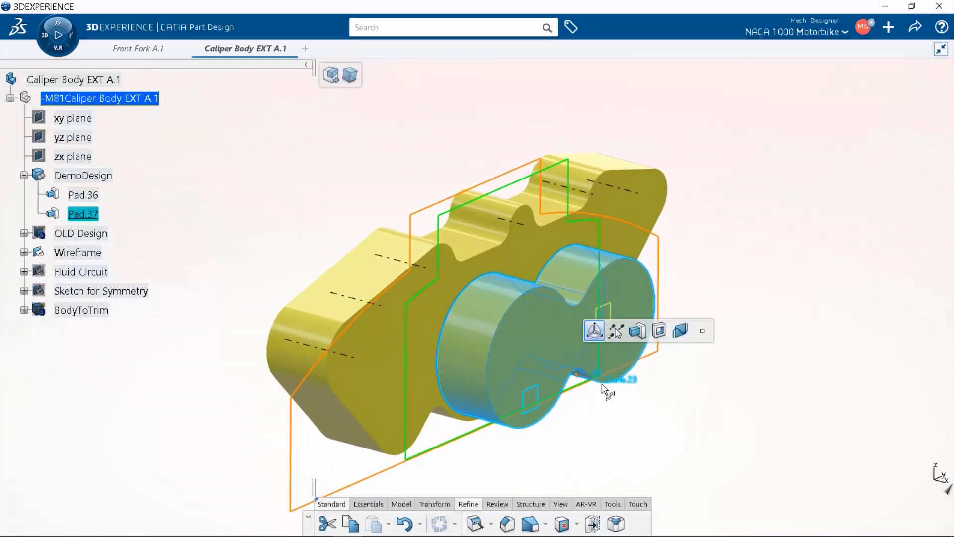
pyautogui.click(621, 421)
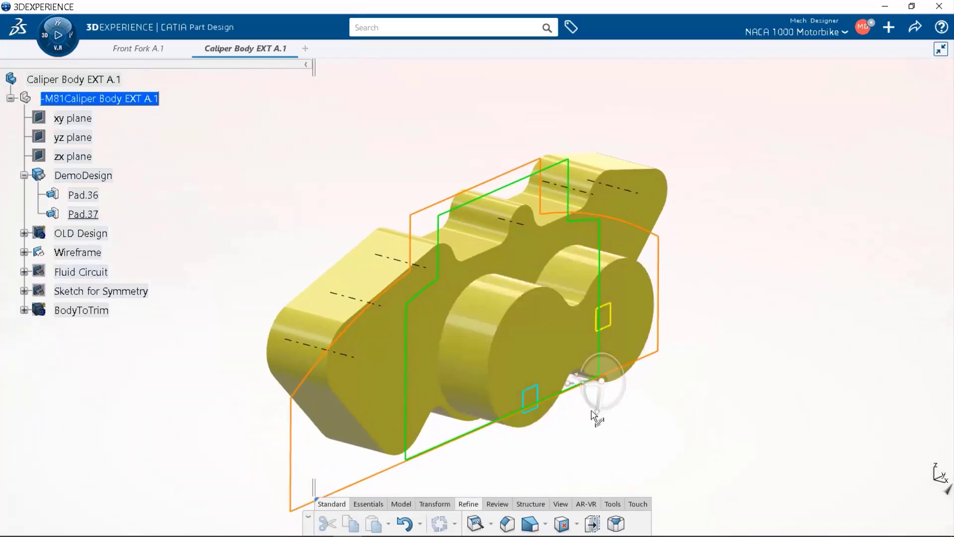
# - Hide the small cyan limiting plane, Plane.23, on the front of the double-circle boss
pyautogui.click(540, 395)
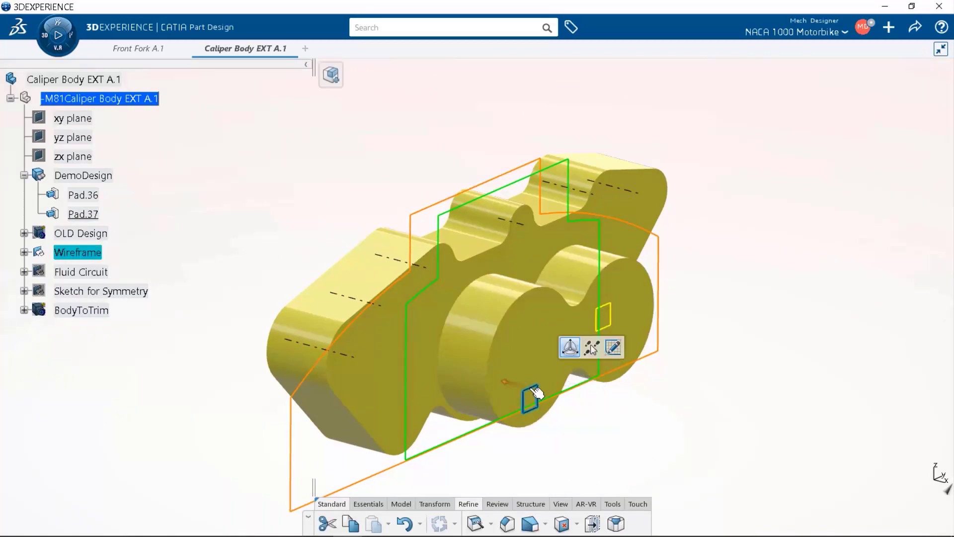
pyautogui.rightClick(536, 392)
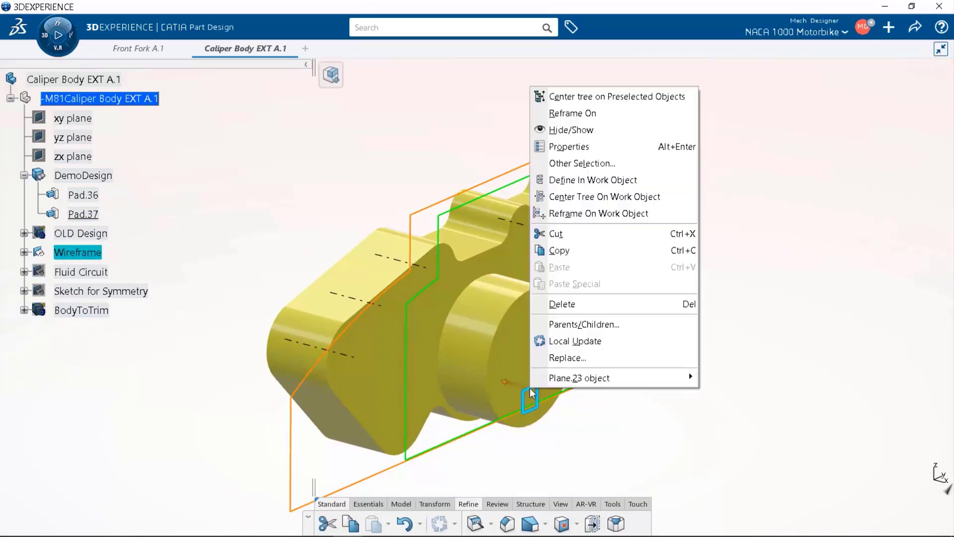
pyautogui.click(553, 129)
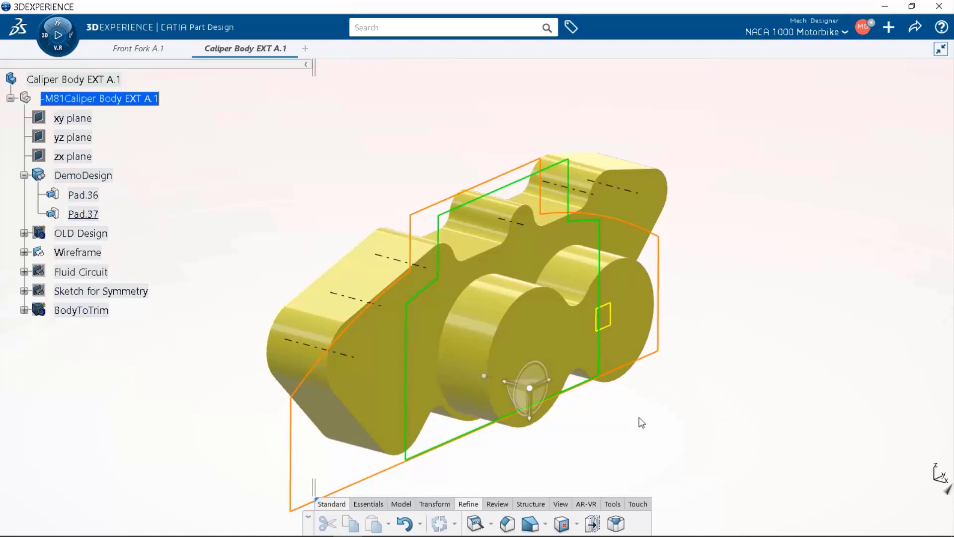
# - Draft the side faces of the double-circle boss by 3 deg, with the plate's front face as neutral element
pyautogui.click(530, 523)
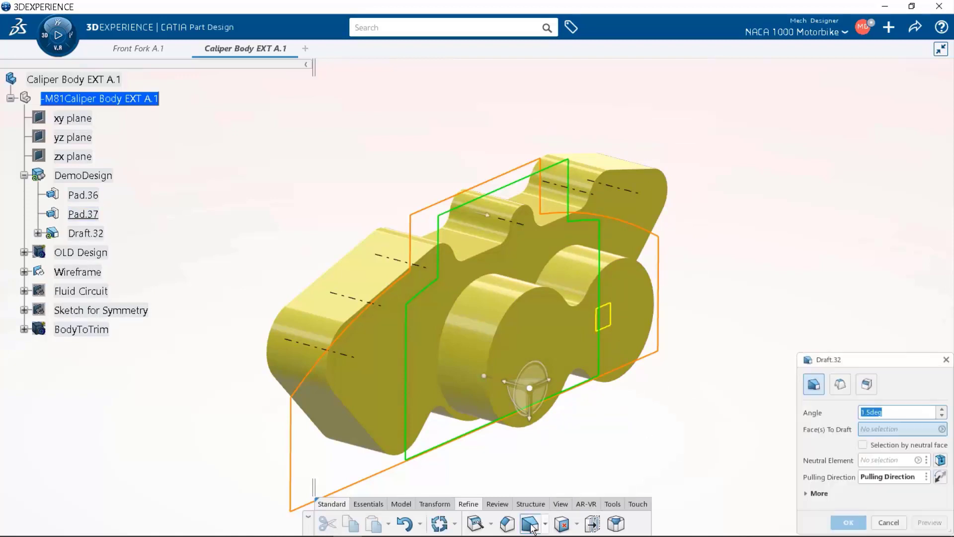
pyautogui.click(494, 321)
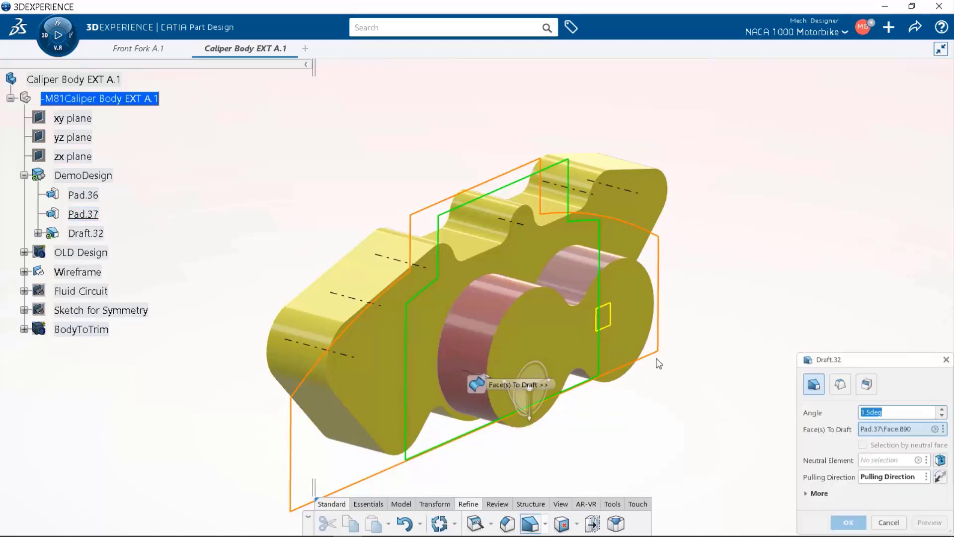
pyautogui.click(880, 460)
pyautogui.click(343, 340)
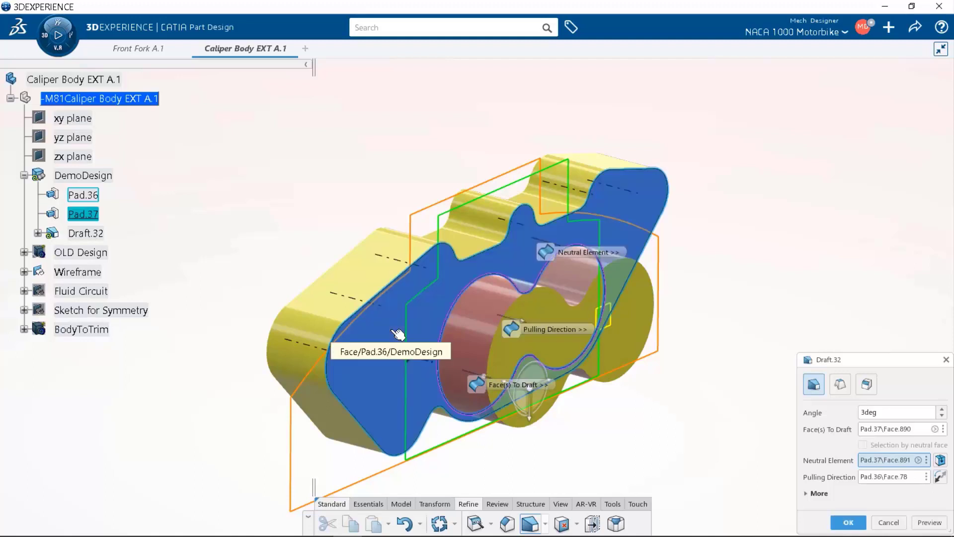
pyautogui.click(848, 523)
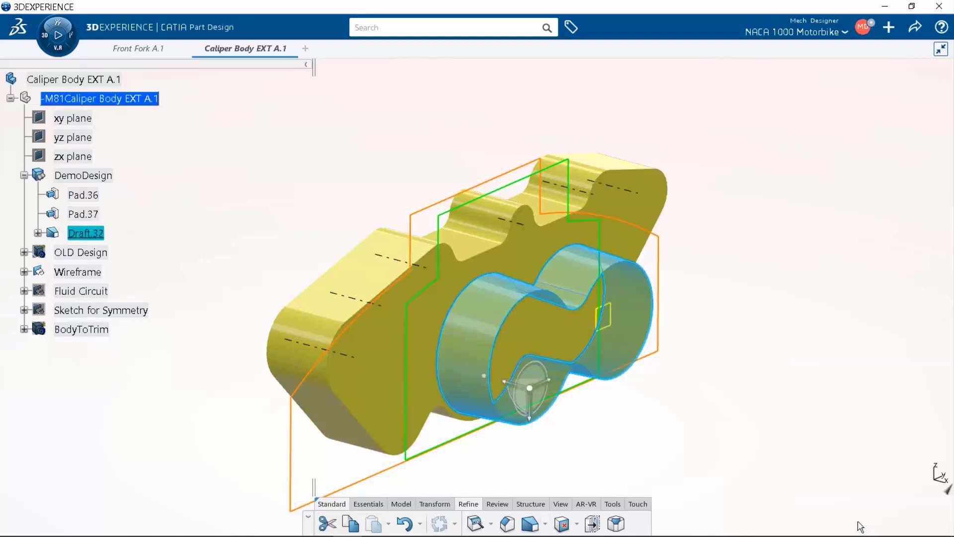
# - Draft the outer side faces of the caliper plate by 1.5 deg, using its flat back face as neutral element
pyautogui.click(529, 523)
pyautogui.click(347, 278)
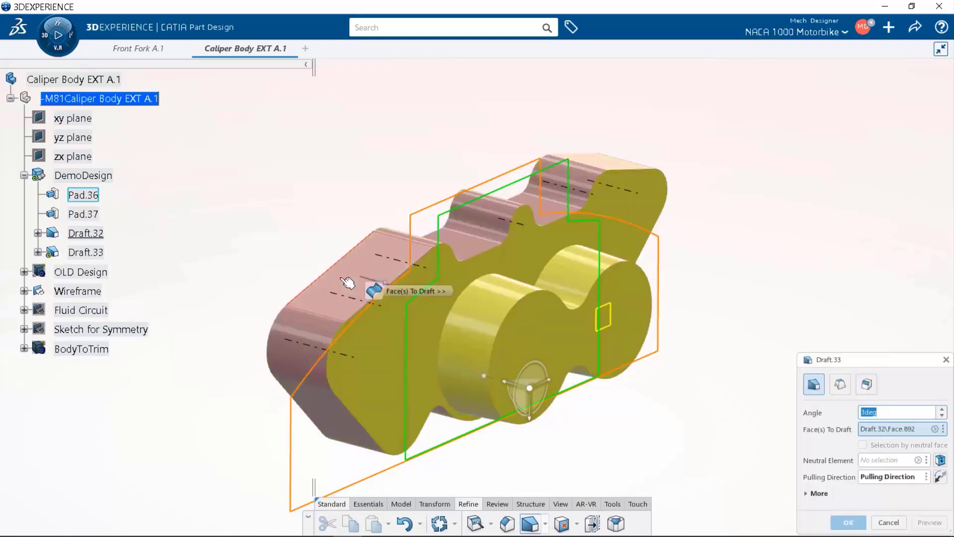
pyautogui.click(900, 412)
pyautogui.write('1.5')
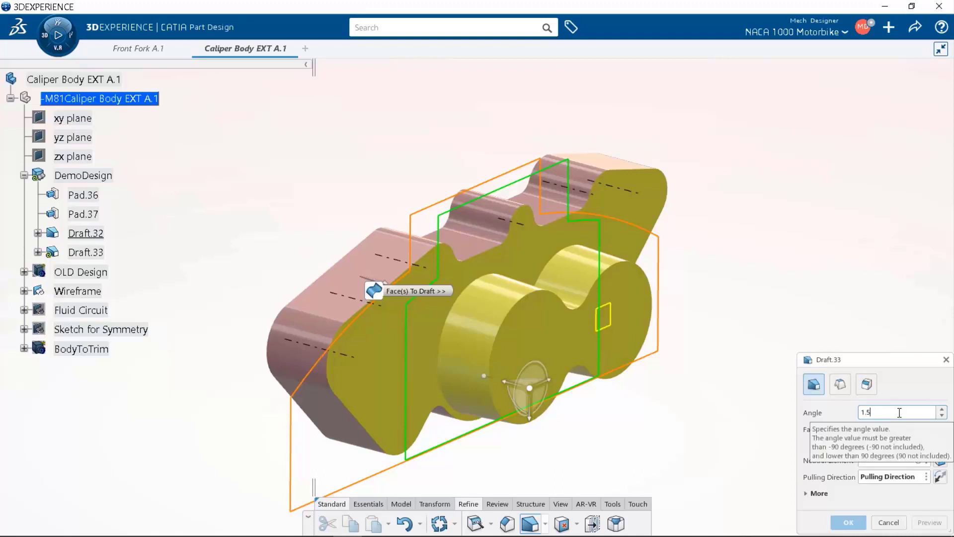
pyautogui.click(887, 461)
pyautogui.moveTo(670, 438); pyautogui.dragTo(413, 243, button='middle')
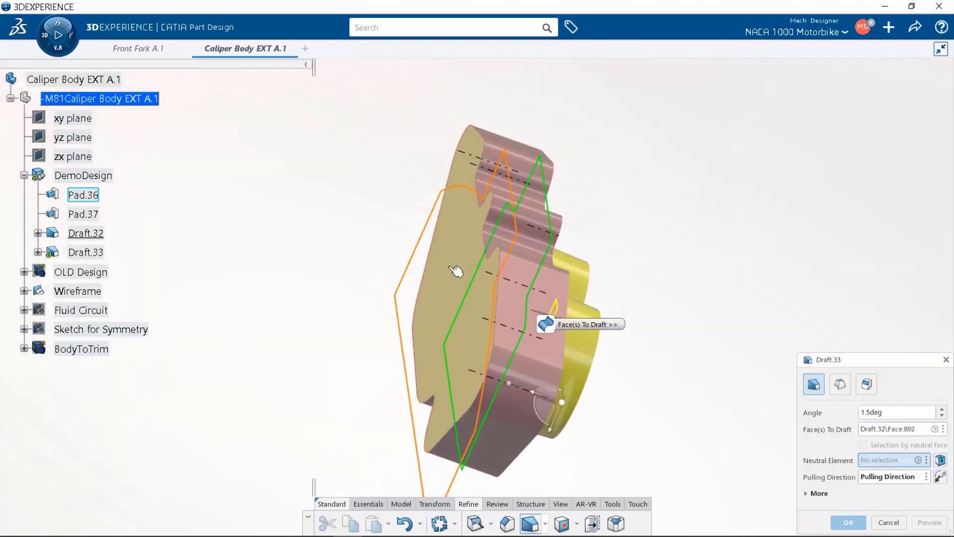
pyautogui.click(456, 271)
pyautogui.moveTo(680, 361); pyautogui.dragTo(609, 318, button='middle')
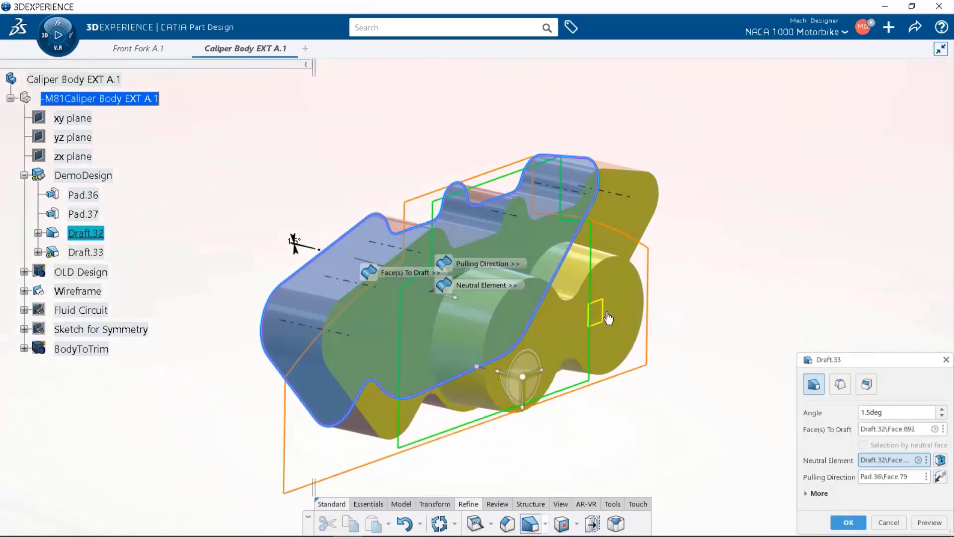
pyautogui.click(929, 522)
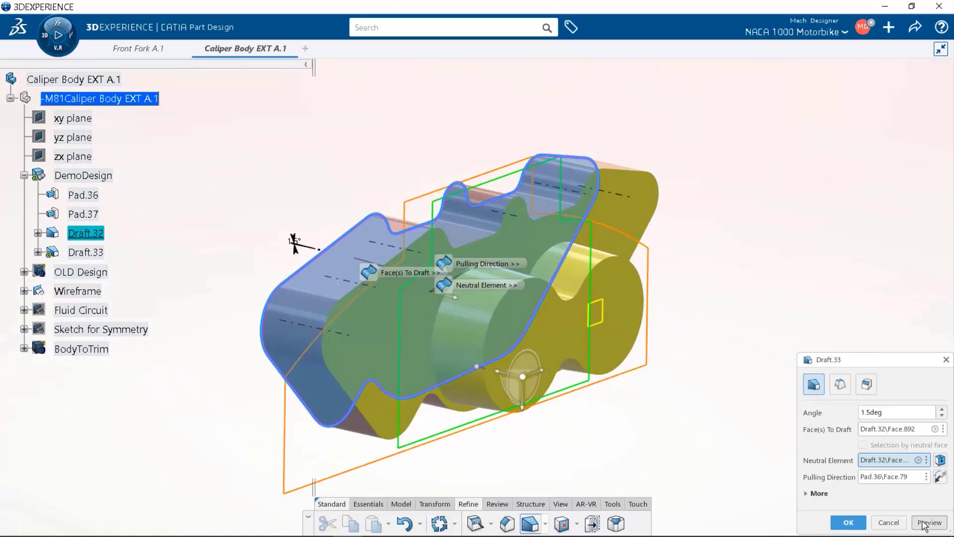
pyautogui.click(856, 523)
pyautogui.click(744, 441)
# - Show the hidden BodyToTrim body together with the drafted caliper solid
pyautogui.moveTo(640, 451); pyautogui.dragTo(619, 452, button='middle')
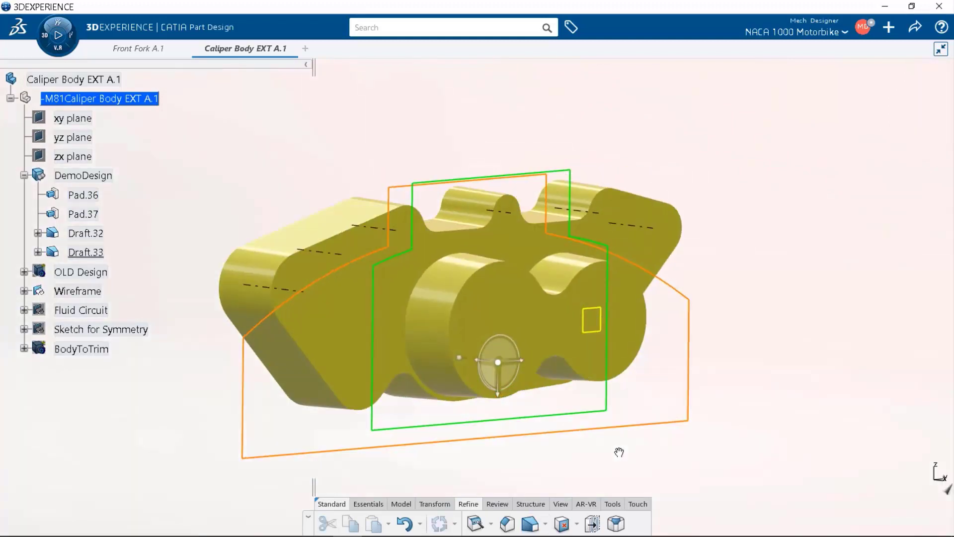
pyautogui.rightClick(90, 356)
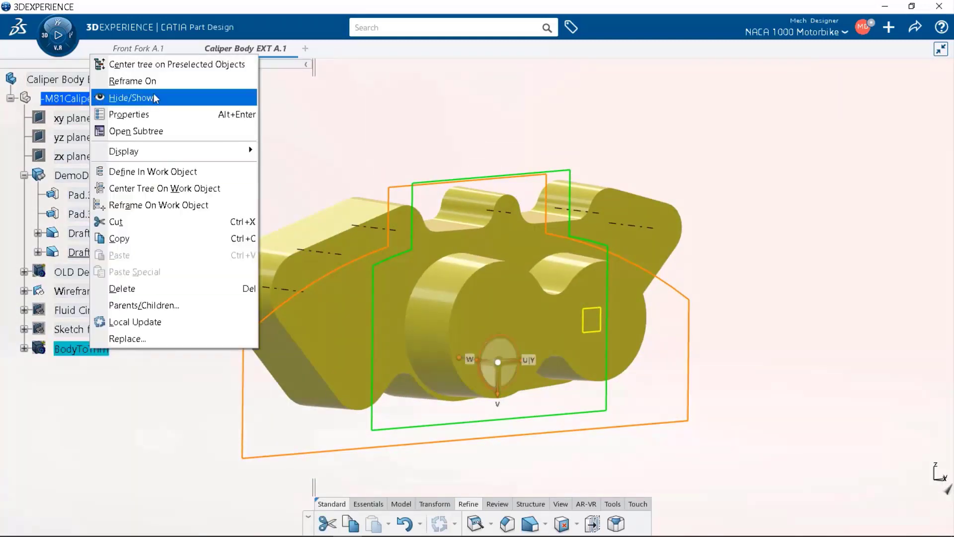
pyautogui.click(125, 95)
pyautogui.moveTo(315, 158); pyautogui.dragTo(325, 158, button='middle')
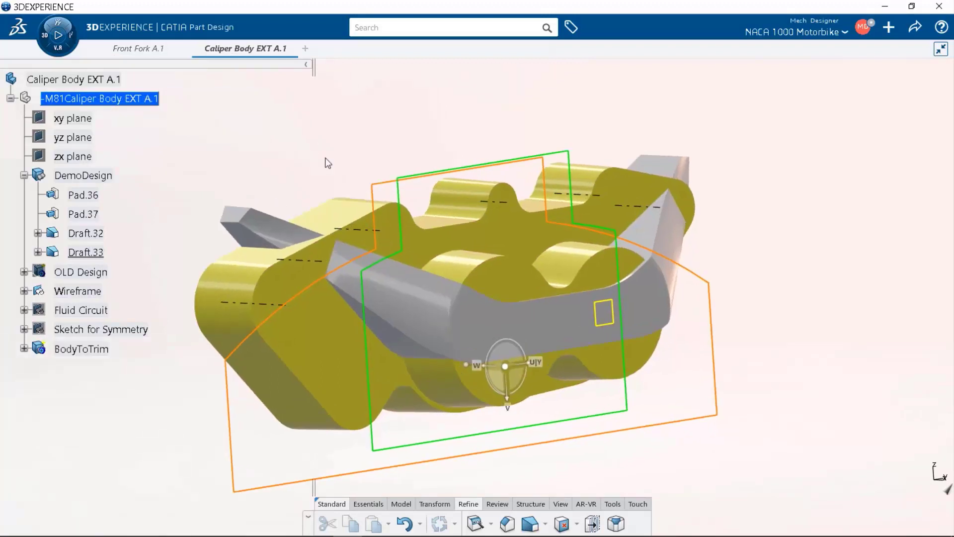
# - Trim the BodyToTrim body with the DemoDesign solid, removing the two protruding tip faces at the ends of its arms
pyautogui.click(544, 504)
pyautogui.click(567, 524)
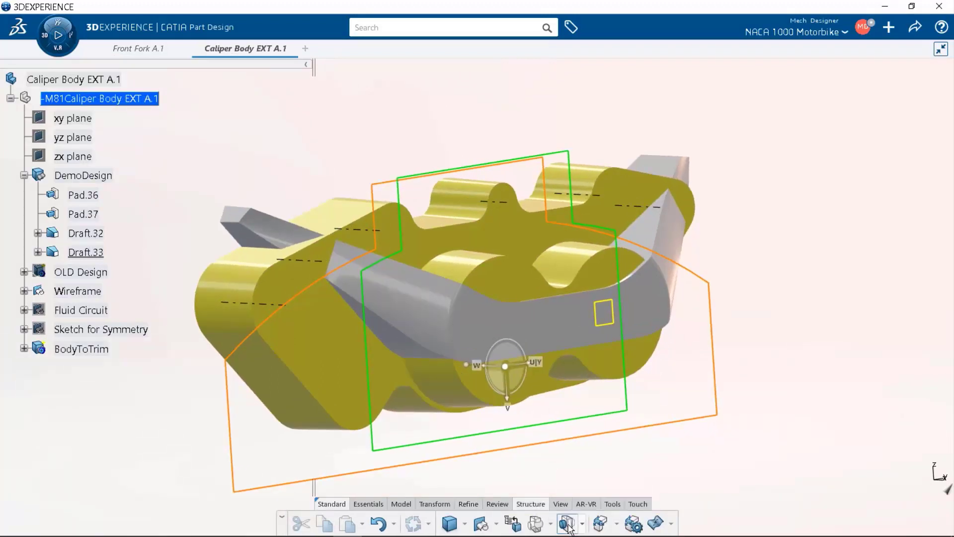
pyautogui.click(376, 282)
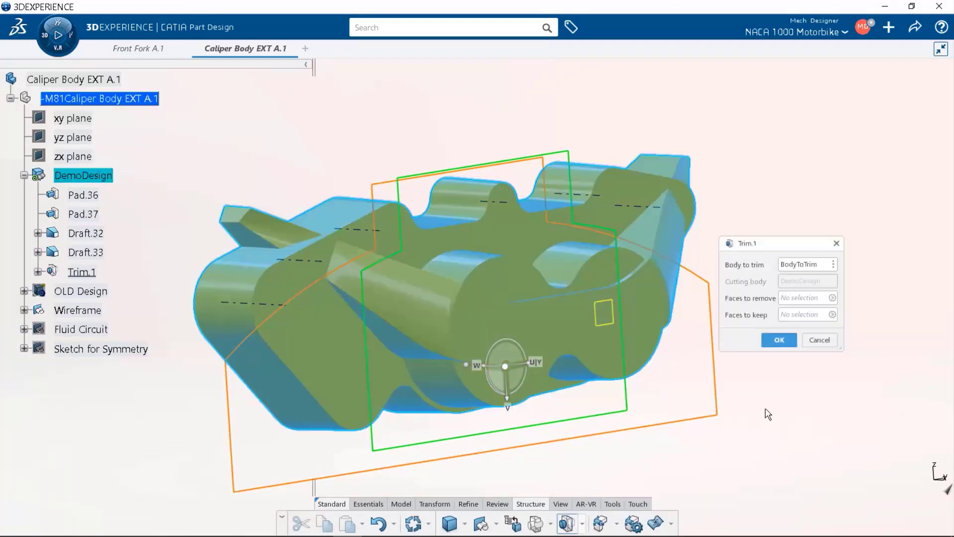
pyautogui.click(795, 300)
pyautogui.scroll(-3, 590, 396)
pyautogui.moveTo(595, 388); pyautogui.dragTo(579, 461, button='middle')
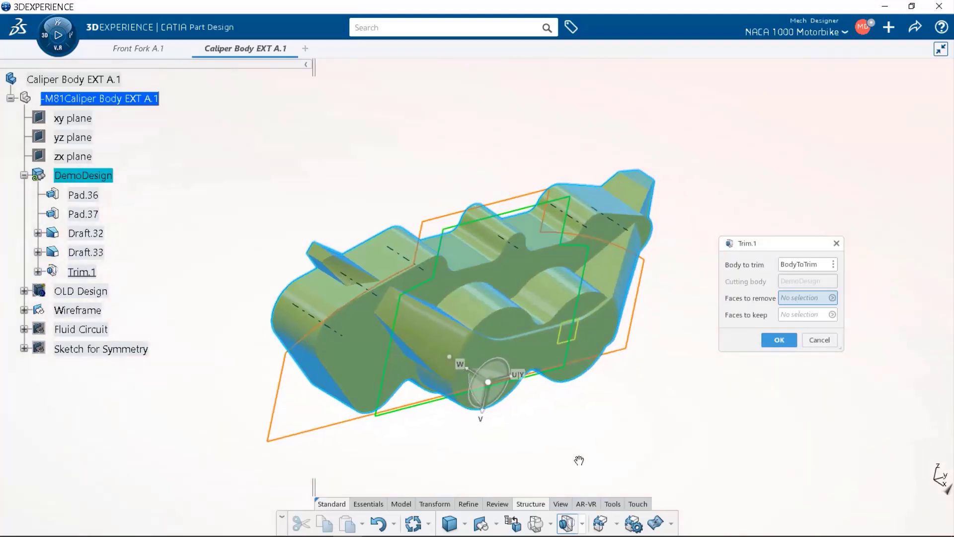
pyautogui.click(316, 249)
pyautogui.click(646, 180)
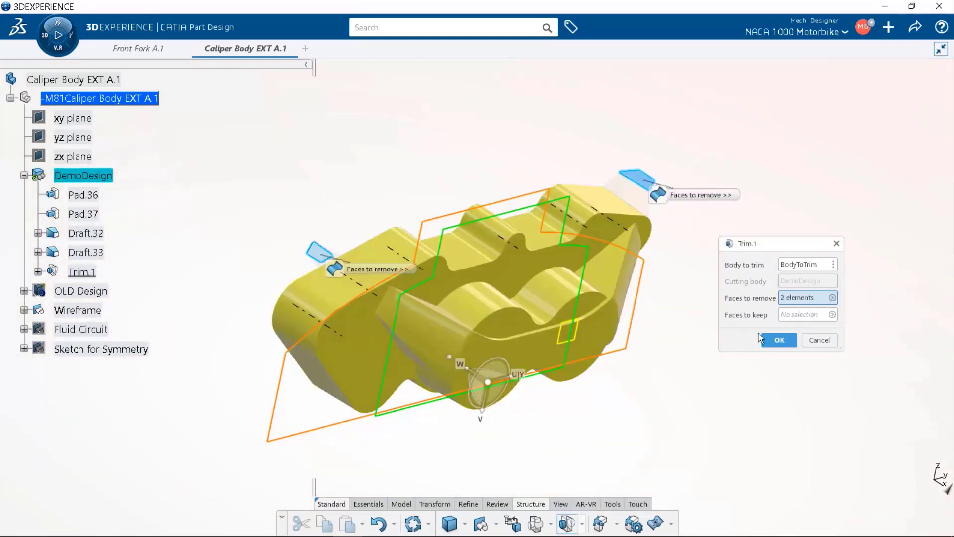
pyautogui.click(775, 341)
# - Cut a pocket about 24 mm deep into the caliper's flat back from the green stepped profile
pyautogui.moveTo(773, 342)
pyautogui.mouseDown(button='middle')
pyautogui.moveTo(725, 386)
pyautogui.moveTo(678, 348)
pyautogui.moveTo(798, 257)
pyautogui.moveTo(694, 351)
pyautogui.moveTo(426, 372)
pyautogui.moveTo(469, 296)
pyautogui.moveTo(482, 241)
pyautogui.mouseUp(button='middle')
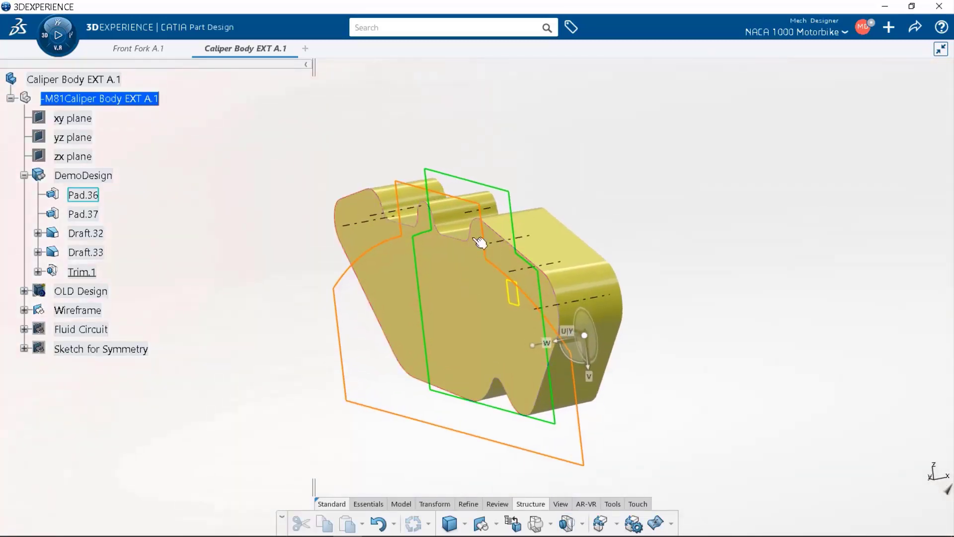
pyautogui.click(492, 185)
pyautogui.moveTo(520, 183); pyautogui.dragTo(450, 202)
pyautogui.moveTo(323, 294); pyautogui.dragTo(283, 336, button='middle')
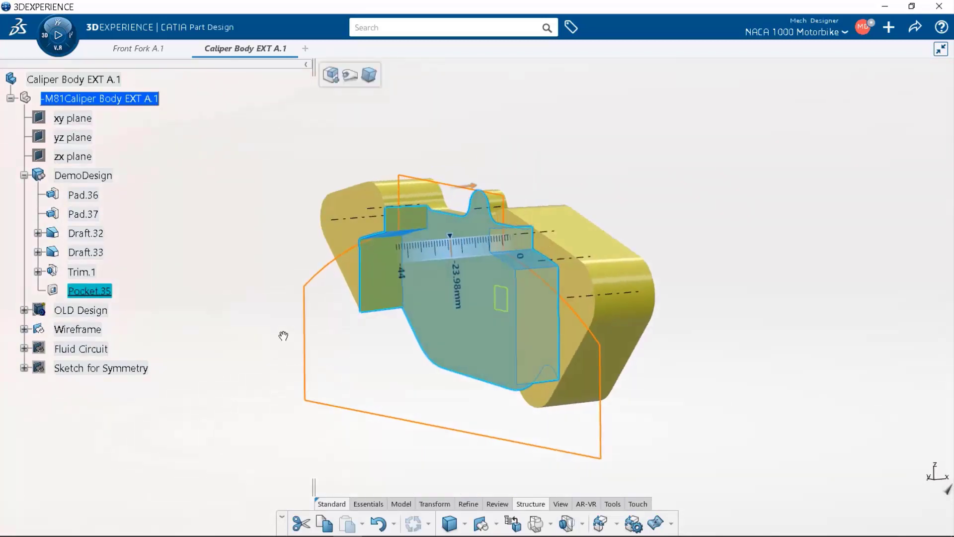
pyautogui.click(262, 363)
# - Cut a second, shallower pocket into the caliper's back from the larger orange arched profile
pyautogui.click(423, 184)
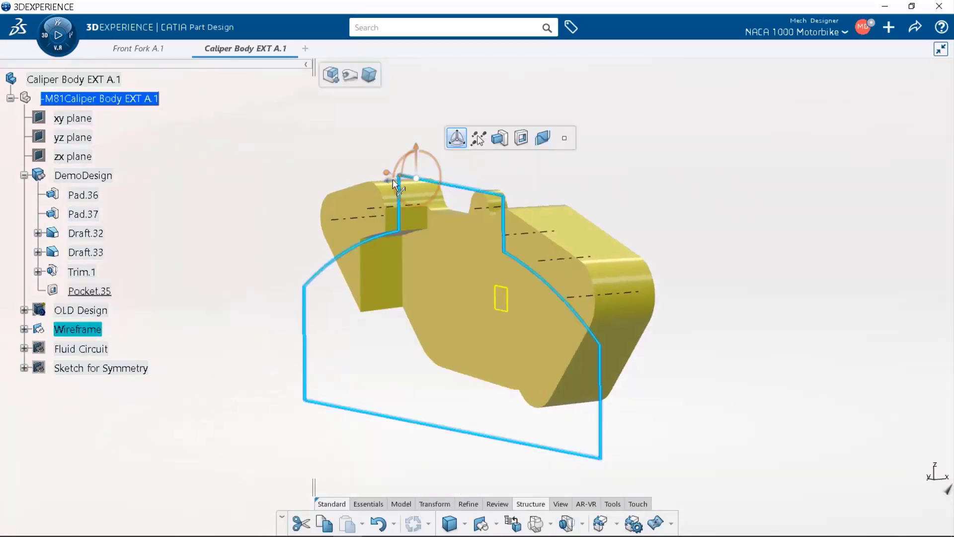
pyautogui.moveTo(393, 179); pyautogui.dragTo(351, 218)
pyautogui.click(351, 315)
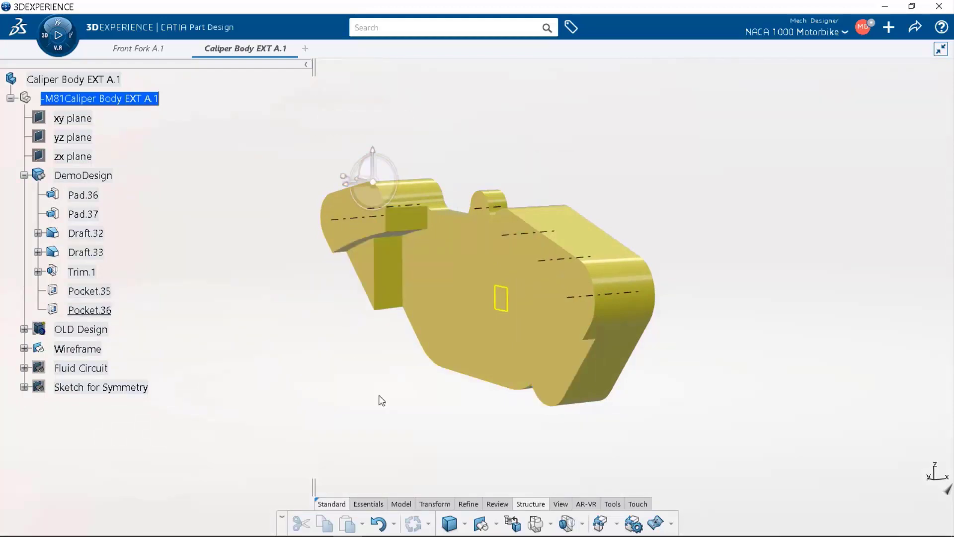
# - Start a draft and select the side walls and curved faces of both back pockets as faces to draft
pyautogui.click(468, 503)
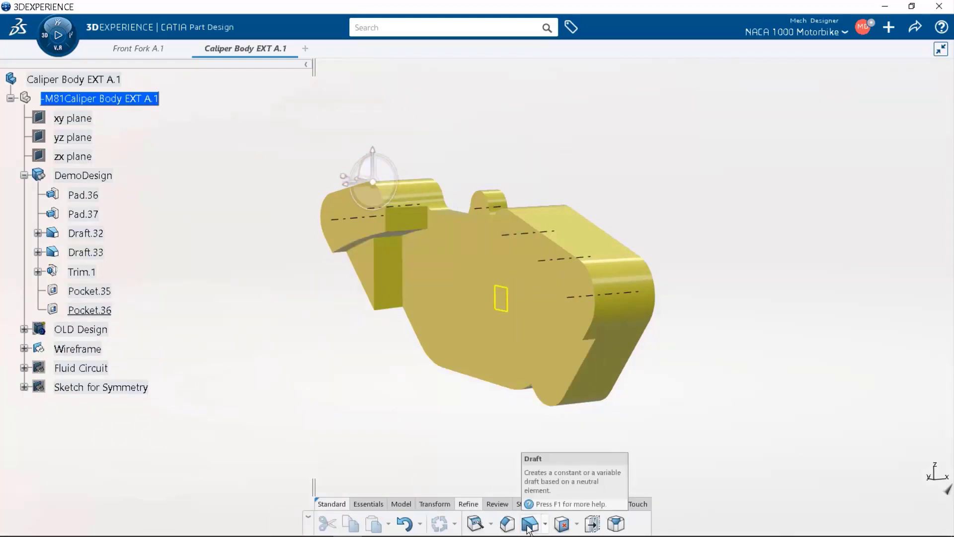
pyautogui.click(529, 523)
pyautogui.click(390, 283)
pyautogui.click(405, 219)
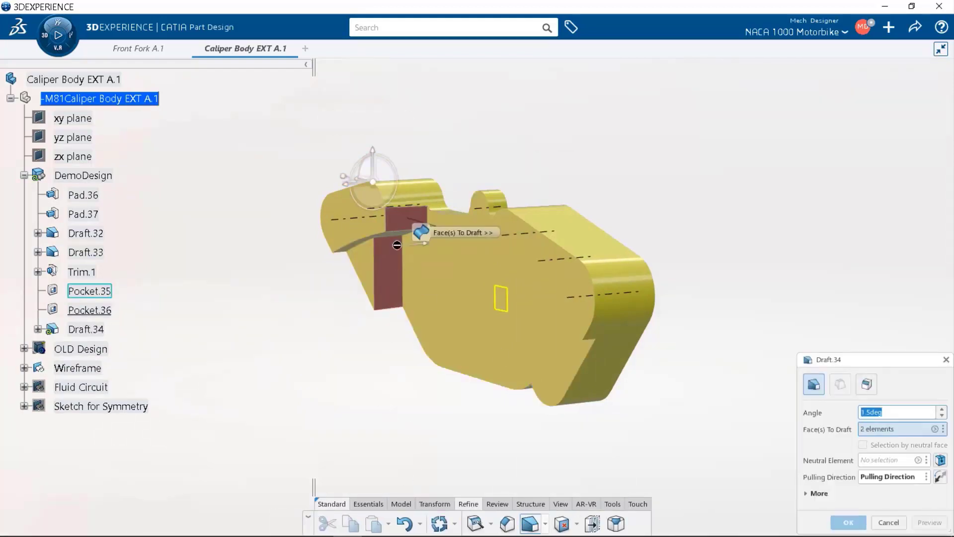
pyautogui.keyDown('ctrl'); pyautogui.moveTo(381, 323); pyautogui.dragTo(376, 271, button='middle'); pyautogui.keyUp('ctrl')
pyautogui.click(353, 200)
pyautogui.moveTo(419, 326); pyautogui.dragTo(628, 202, button='middle')
pyautogui.click(632, 193)
pyautogui.click(666, 227)
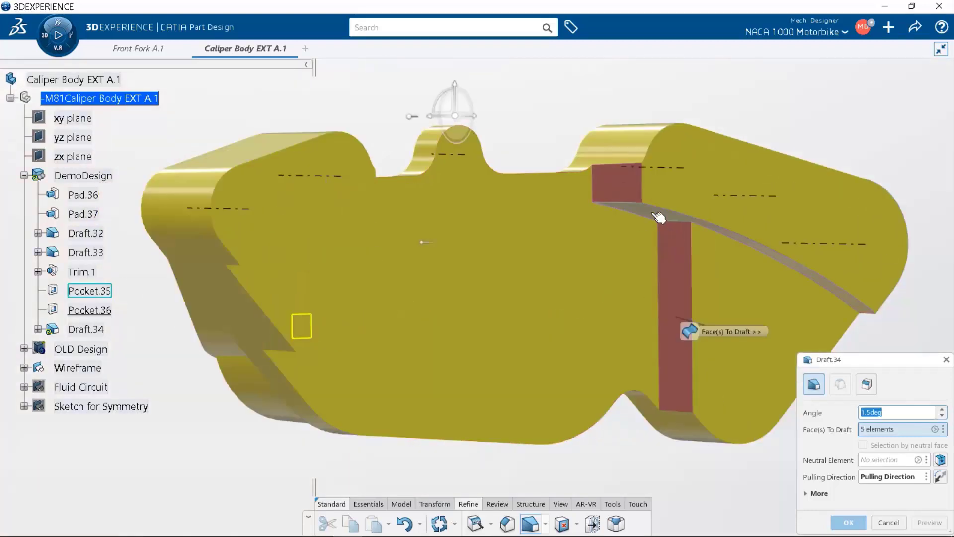
pyautogui.click(659, 217)
# - Use the deep pocket's floor as neutral element and apply the 1.5 deg draft after previewing it
pyautogui.click(887, 460)
pyautogui.click(484, 367)
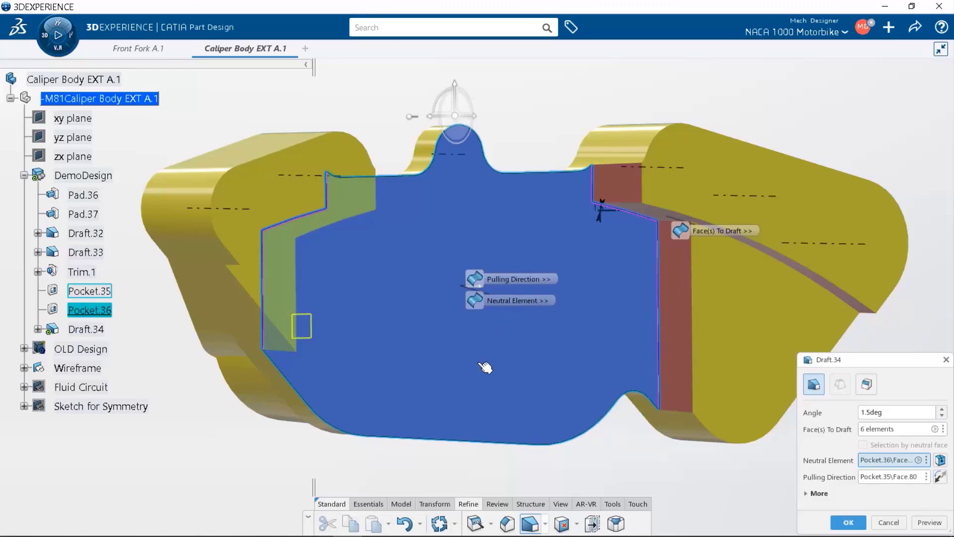
pyautogui.moveTo(425, 397); pyautogui.dragTo(235, 370, button='middle')
pyautogui.moveTo(527, 421); pyautogui.dragTo(485, 360, button='middle')
pyautogui.keyDown('ctrl'); pyautogui.moveTo(485, 359); pyautogui.dragTo(488, 378, button='middle'); pyautogui.keyUp('ctrl')
pyautogui.click(929, 522)
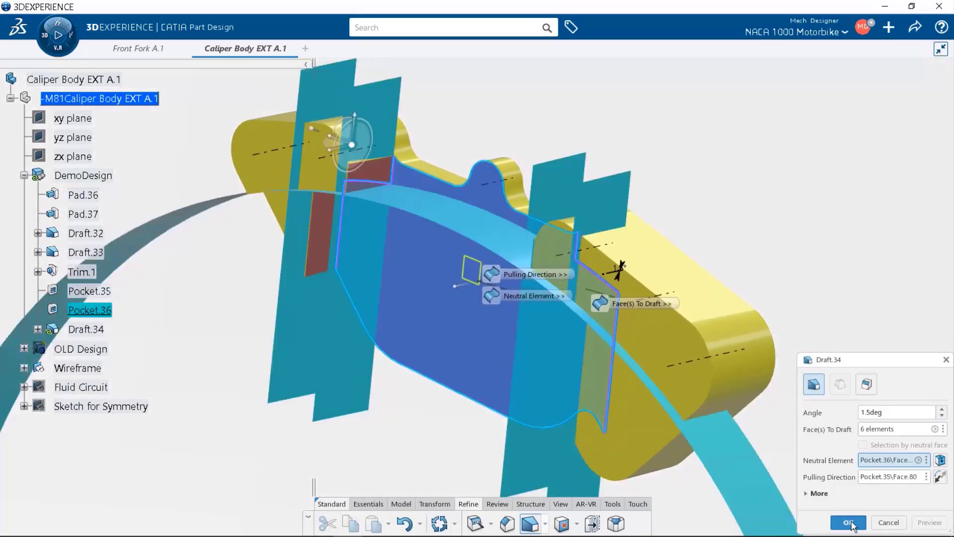
pyautogui.click(848, 522)
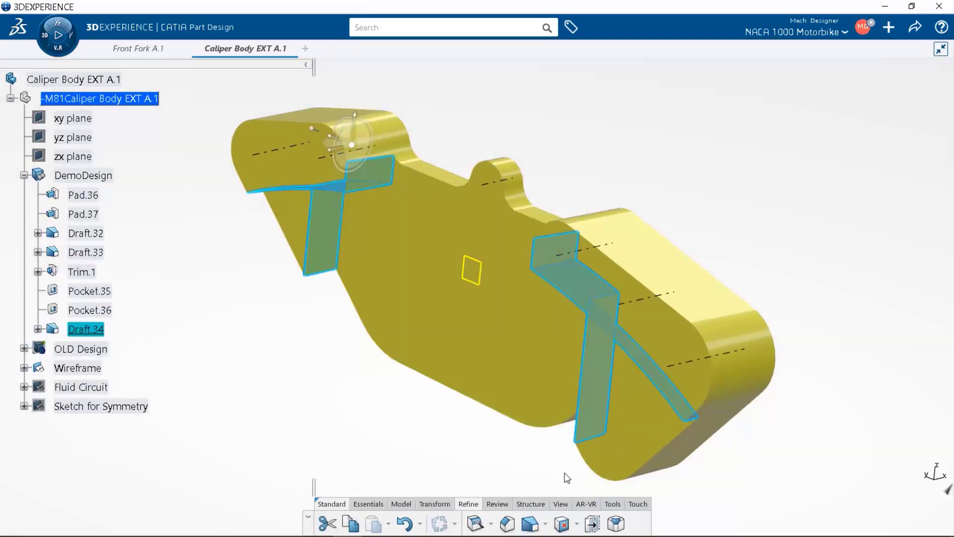
# - Start a sketch on the deep pocket's floor and flip the sketch view to face the double-circle boss
pyautogui.moveTo(567, 476); pyautogui.dragTo(492, 442, button='middle')
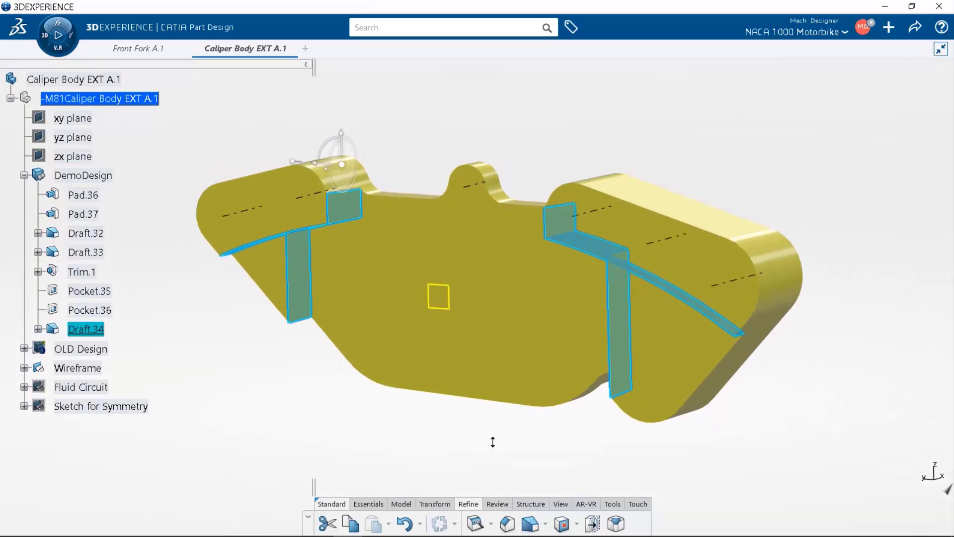
pyautogui.click(455, 300)
pyautogui.click(532, 257)
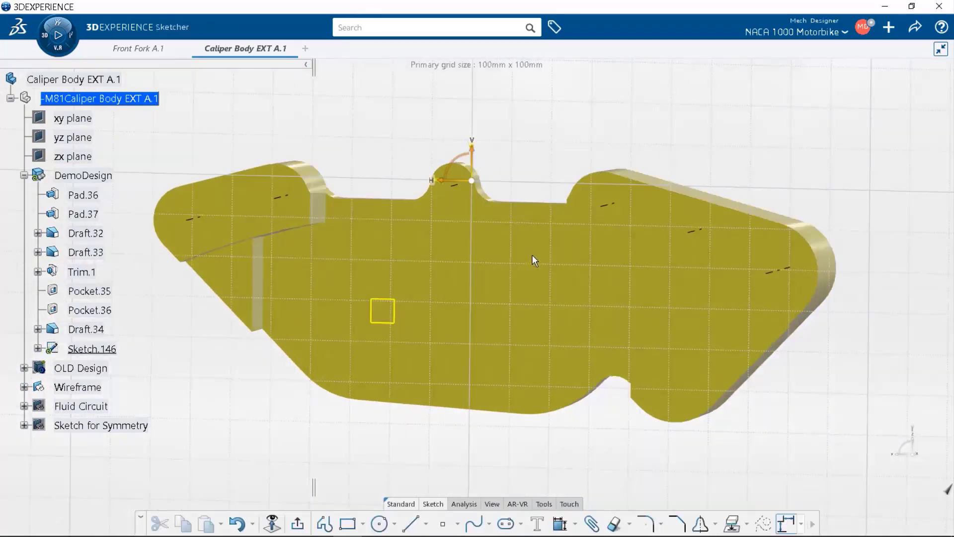
pyautogui.click(273, 523)
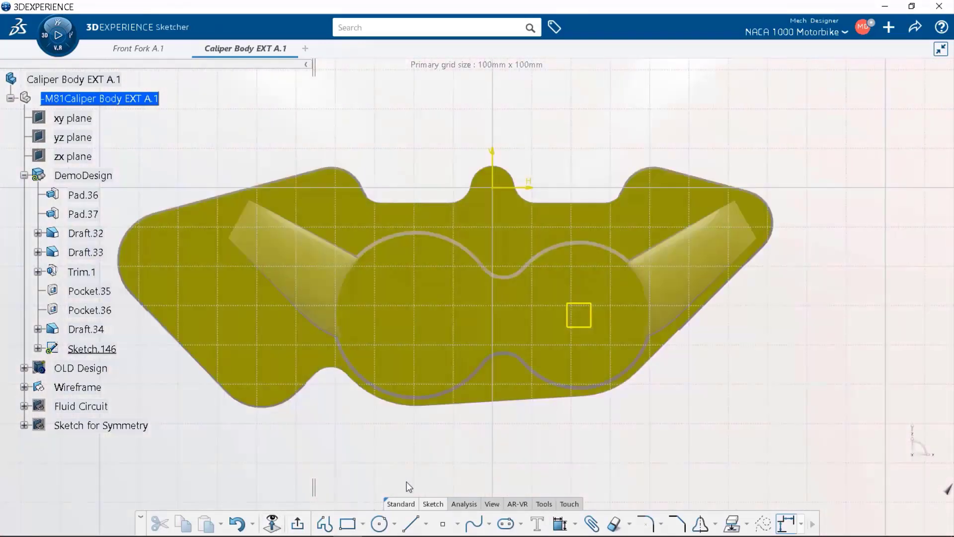
# - Sketch a circle about 20 mm in diameter and make it concentric with the larger lobe of the double-circle boss
pyautogui.moveTo(520, 448); pyautogui.dragTo(517, 428, button='middle')
pyautogui.click(379, 523)
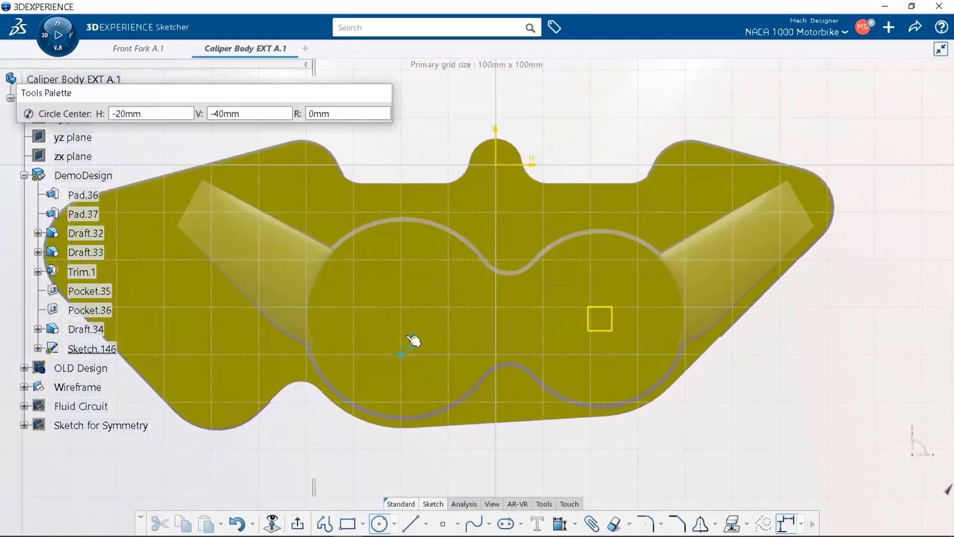
pyautogui.click(401, 308)
pyautogui.click(431, 350)
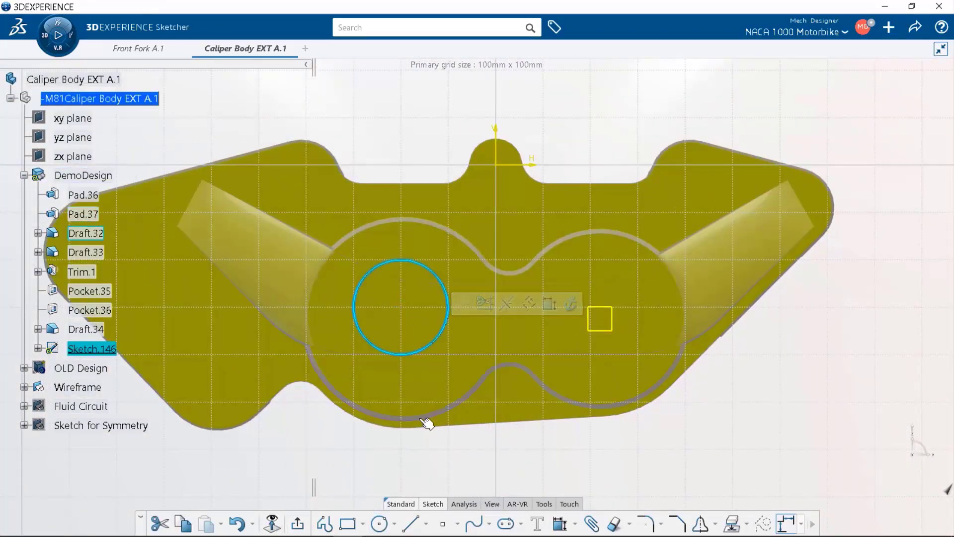
pyautogui.click(546, 382)
pyautogui.click(669, 341)
pyautogui.click(598, 327)
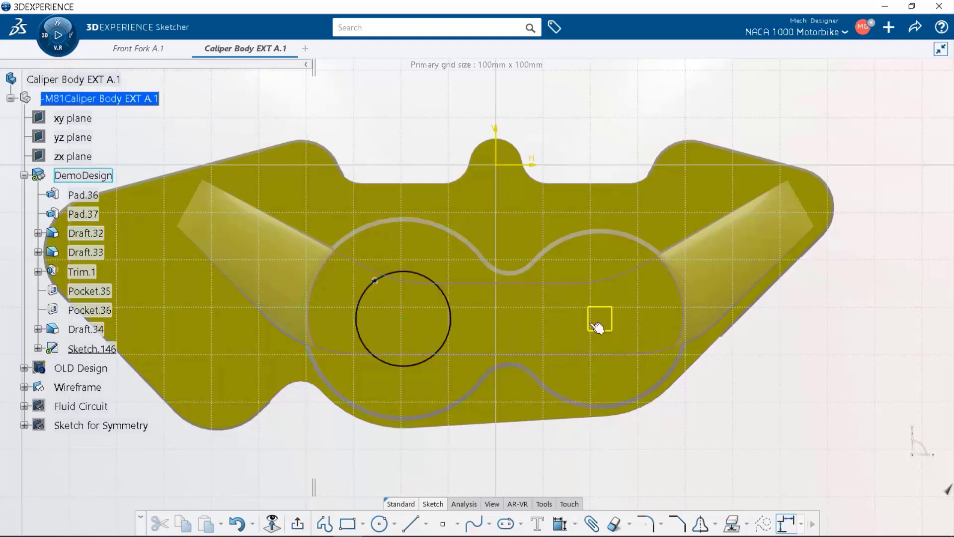
# - Dimension the circle in the larger lobe with a diameter of 33 mm
pyautogui.click(452, 300)
pyautogui.click(574, 257)
pyautogui.click(343, 330)
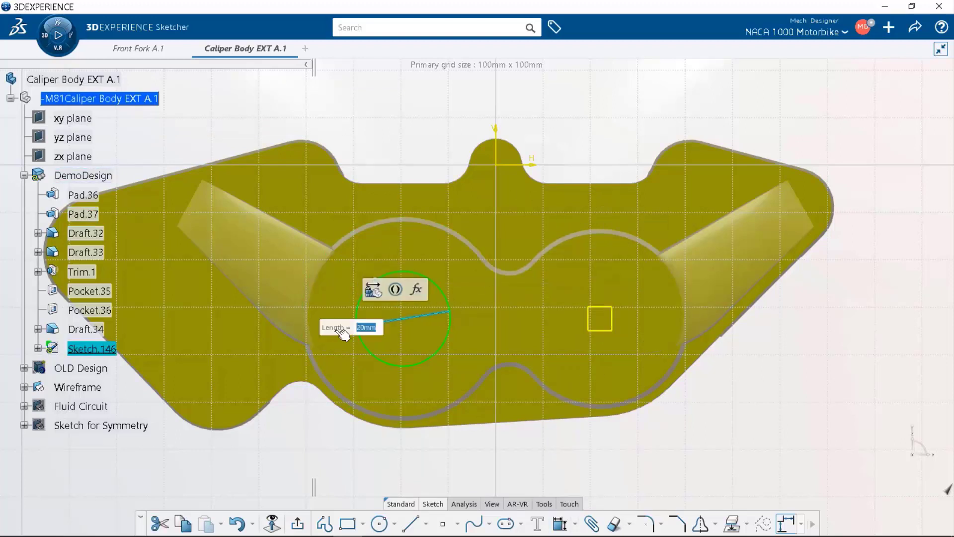
pyautogui.press('Return')
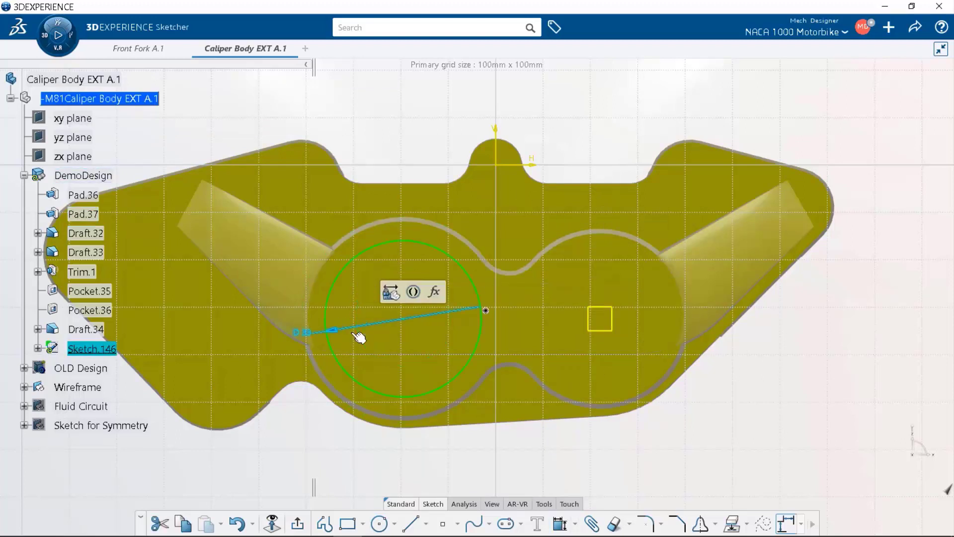
# - Sketch a second circle about 20 mm in diameter, concentric with the smaller lobe of the boss
pyautogui.click(379, 523)
pyautogui.click(634, 298)
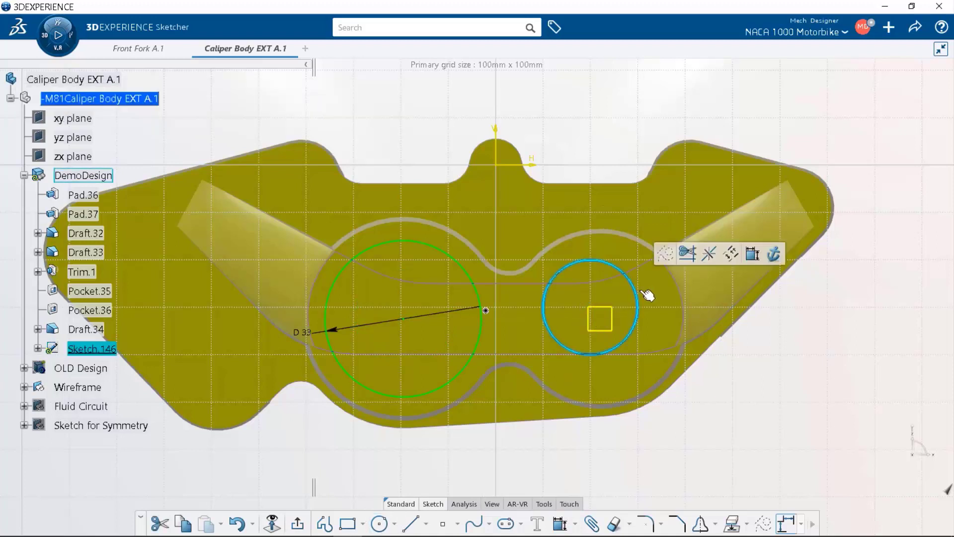
pyautogui.click(634, 404)
pyautogui.keyDown('ctrl'); pyautogui.click(615, 354); pyautogui.keyUp('ctrl')
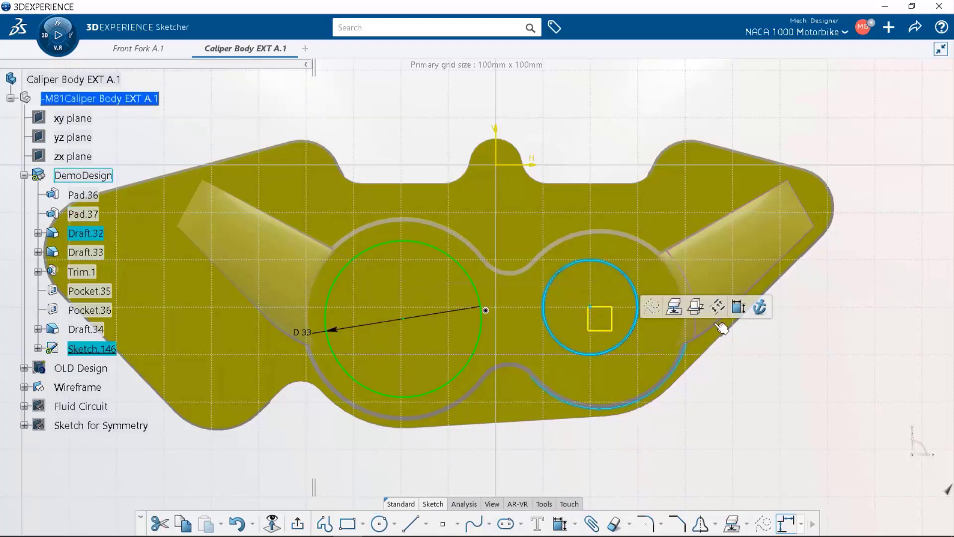
pyautogui.click(864, 270)
pyautogui.click(857, 272)
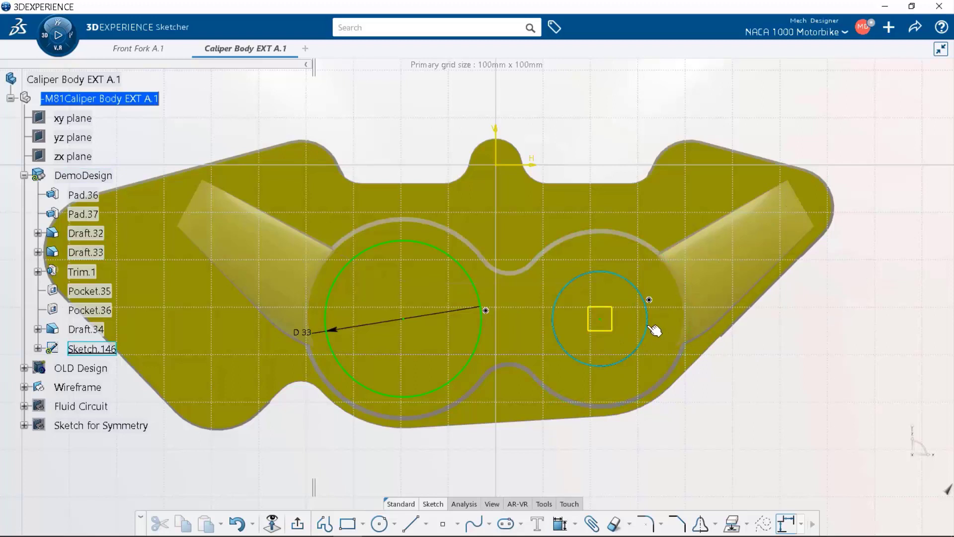
# - Dimension the circle in the smaller lobe with a diameter of 30 mm and finish the sketch
pyautogui.click(647, 324)
pyautogui.click(775, 285)
pyautogui.click(643, 256)
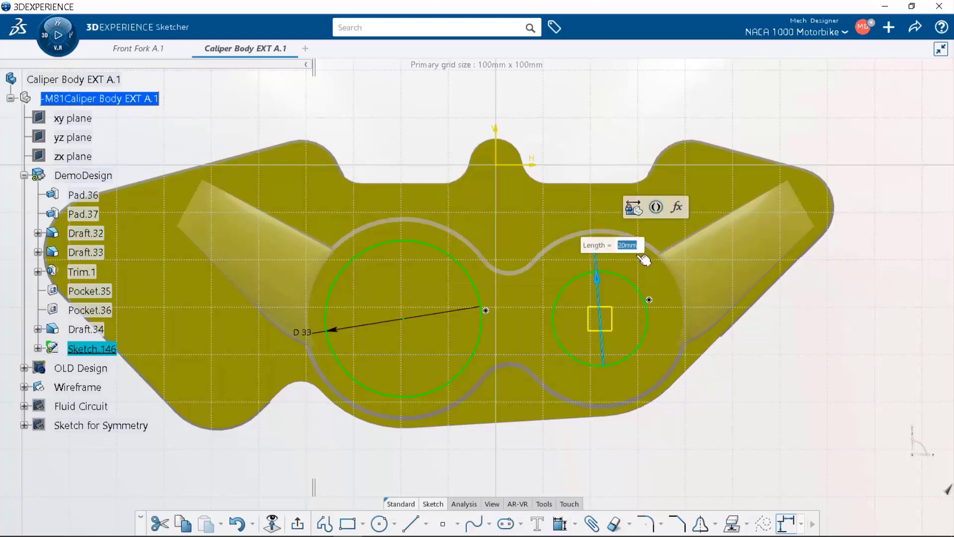
pyautogui.write('30')
pyautogui.press('Return')
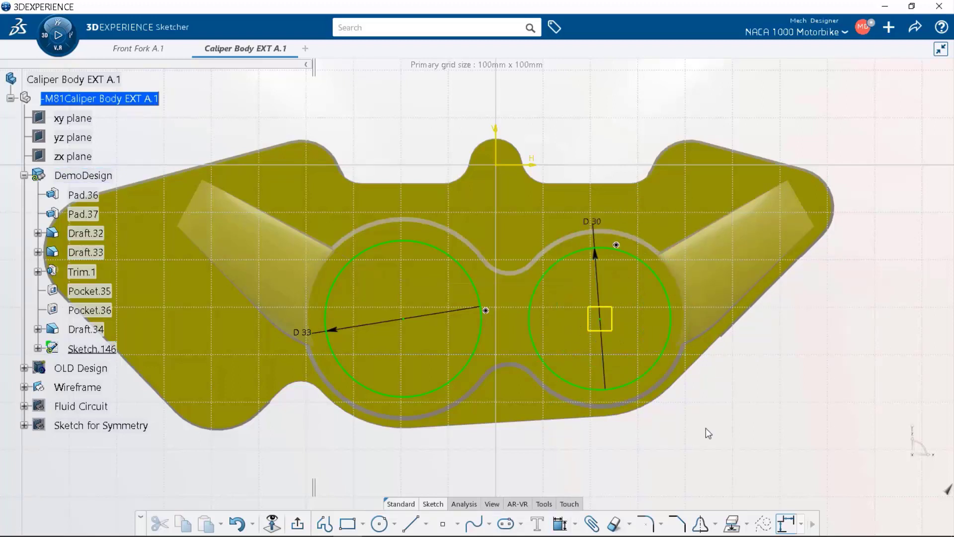
pyautogui.click(297, 524)
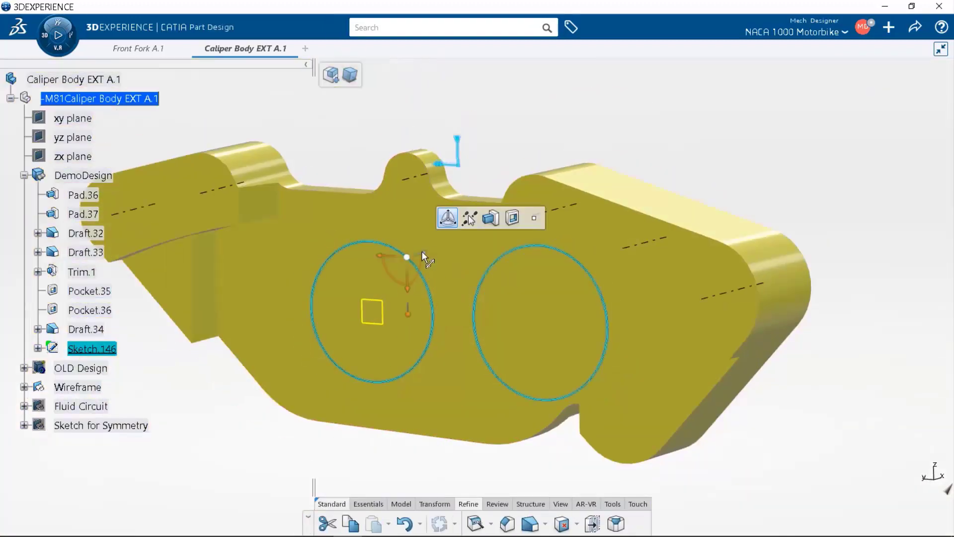
# - Cut the two sketched circles about 25 mm deep into the caliper as piston bore pockets
pyautogui.moveTo(422, 252); pyautogui.dragTo(370, 279)
pyautogui.moveTo(229, 438); pyautogui.dragTo(248, 427, button='middle')
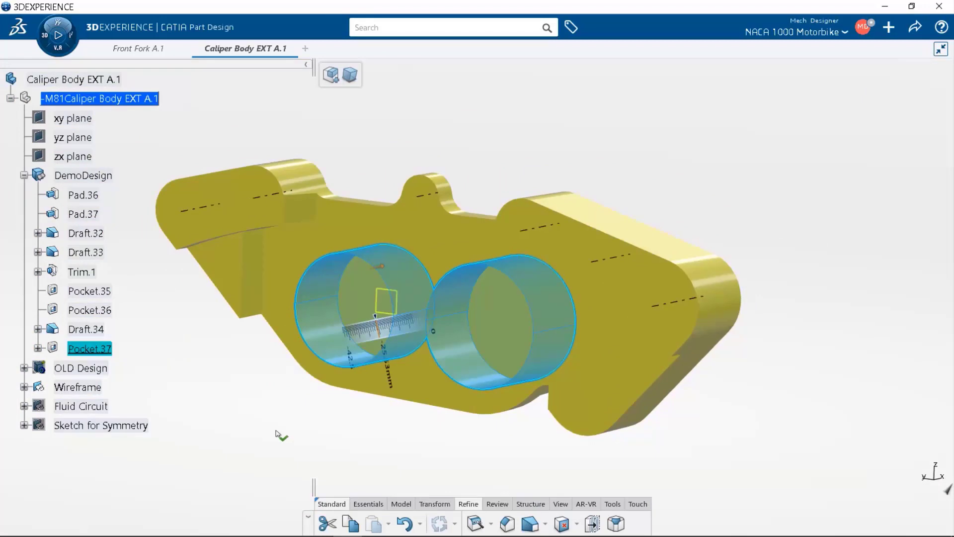
pyautogui.click(277, 432)
# - Switch the fillet selection out of Global mode and round the edge where the double-circle boss meets the plate with a 2.5 mm radius
pyautogui.moveTo(381, 325); pyautogui.dragTo(383, 362, button='middle')
pyautogui.moveTo(419, 301); pyautogui.dragTo(526, 347, button='middle')
pyautogui.click(596, 338)
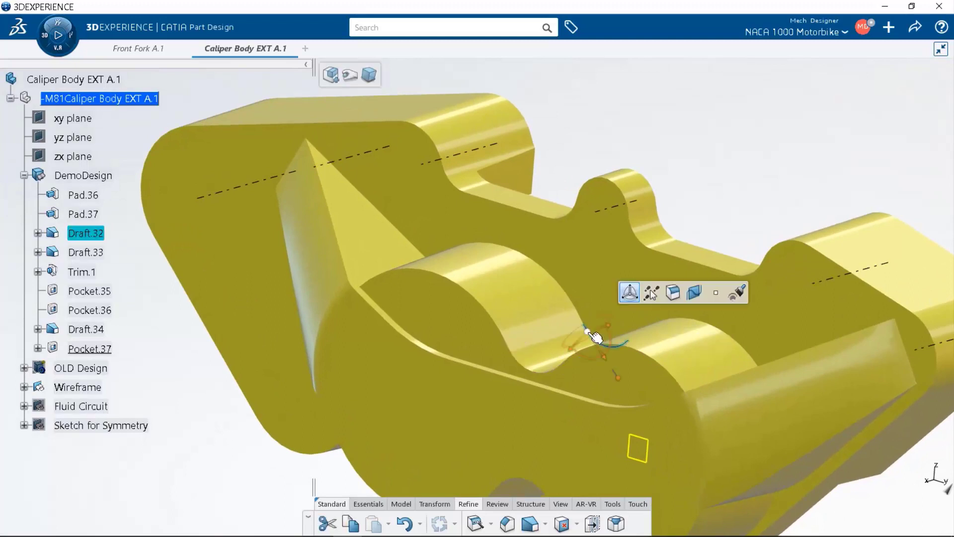
pyautogui.moveTo(350, 76)
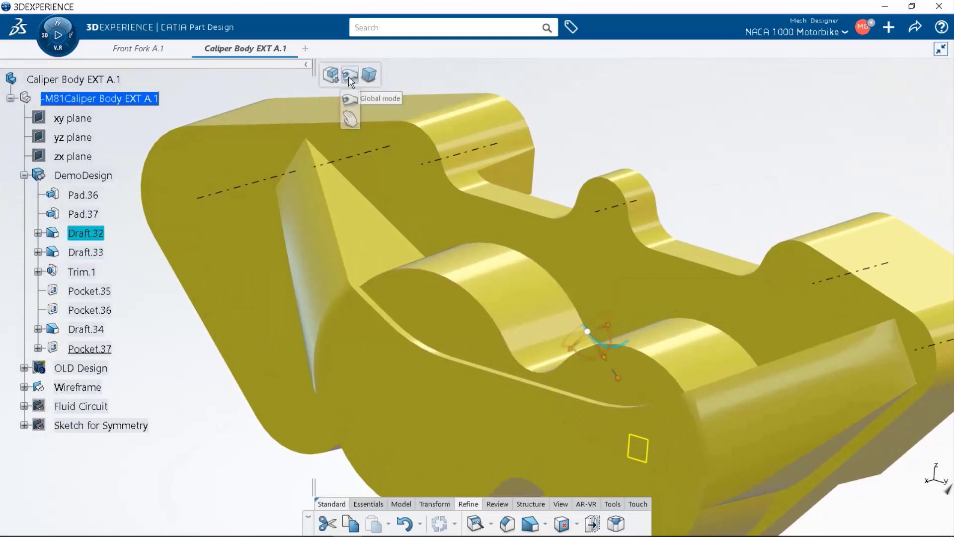
pyautogui.click(350, 120)
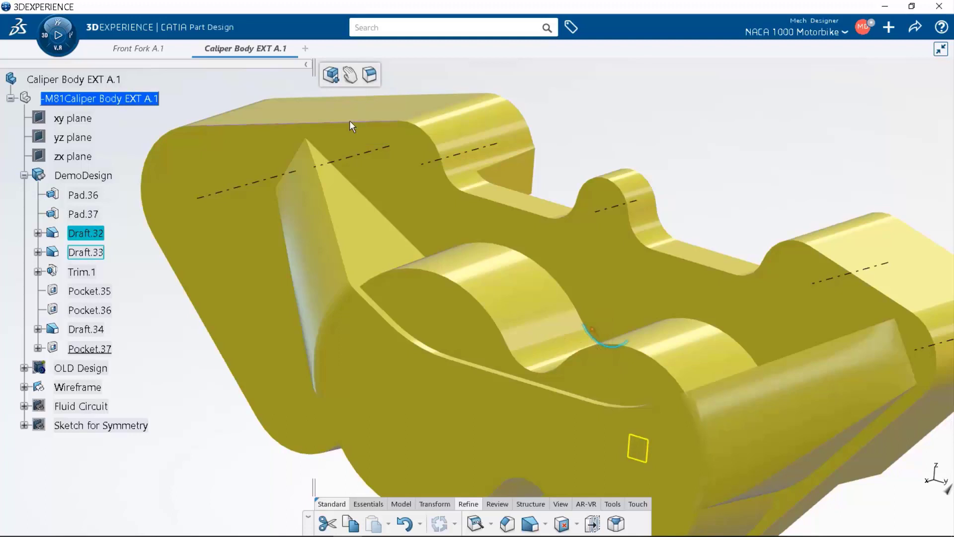
pyautogui.click(595, 332)
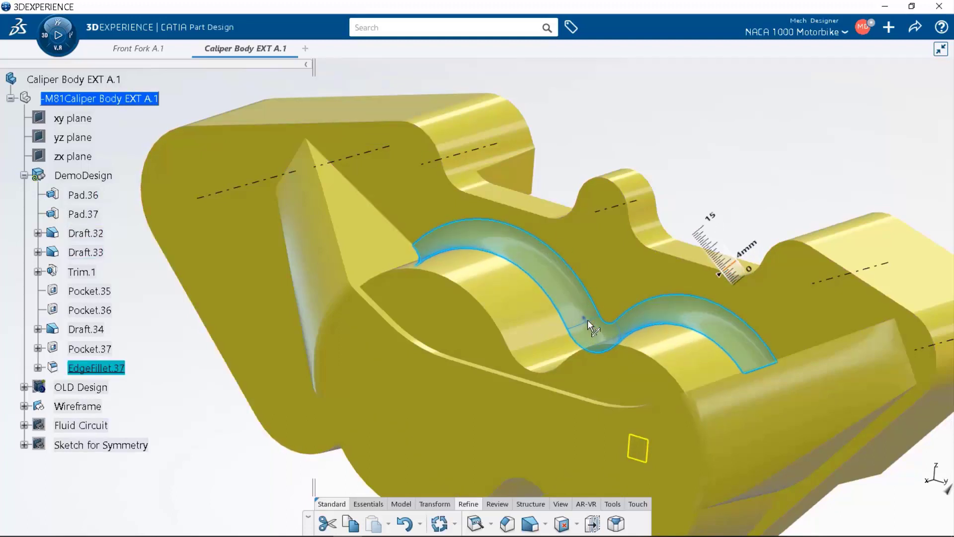
pyautogui.click(753, 247)
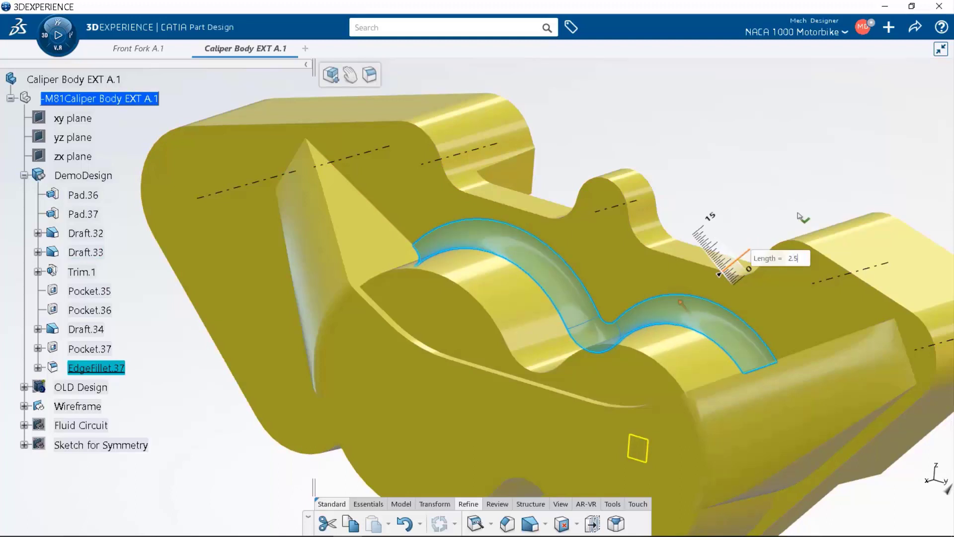
pyautogui.press('Return')
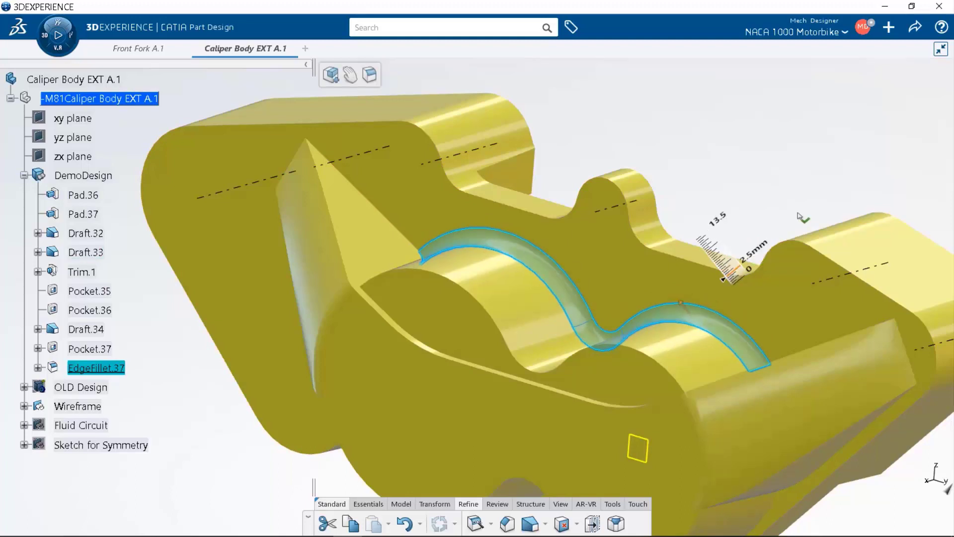
# - Round the opposite wavy edge where the double-circle boss meets the plate with a 2.5 mm edge fillet
pyautogui.click(716, 158)
pyautogui.moveTo(718, 159); pyautogui.dragTo(718, 189, button='middle')
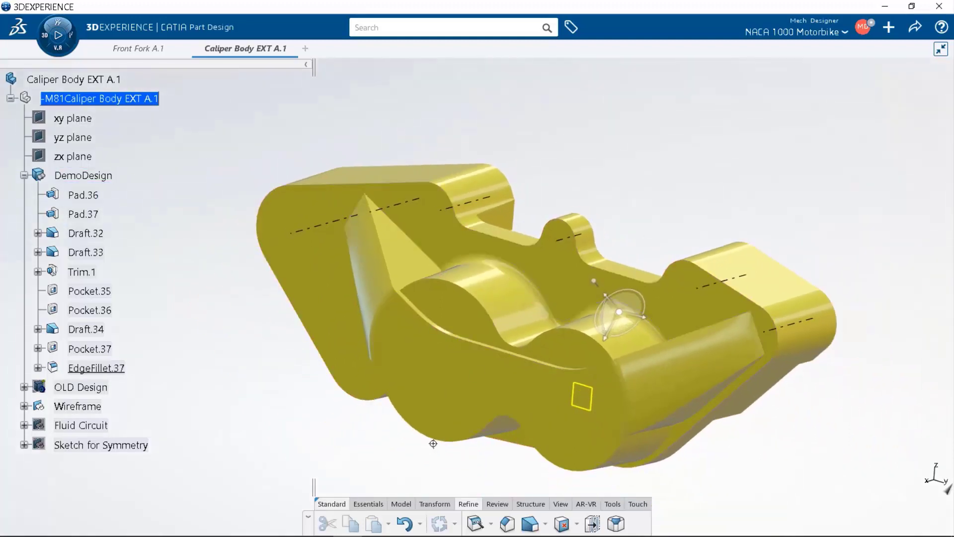
pyautogui.moveTo(435, 440); pyautogui.dragTo(615, 386, button='middle')
pyautogui.click(615, 387)
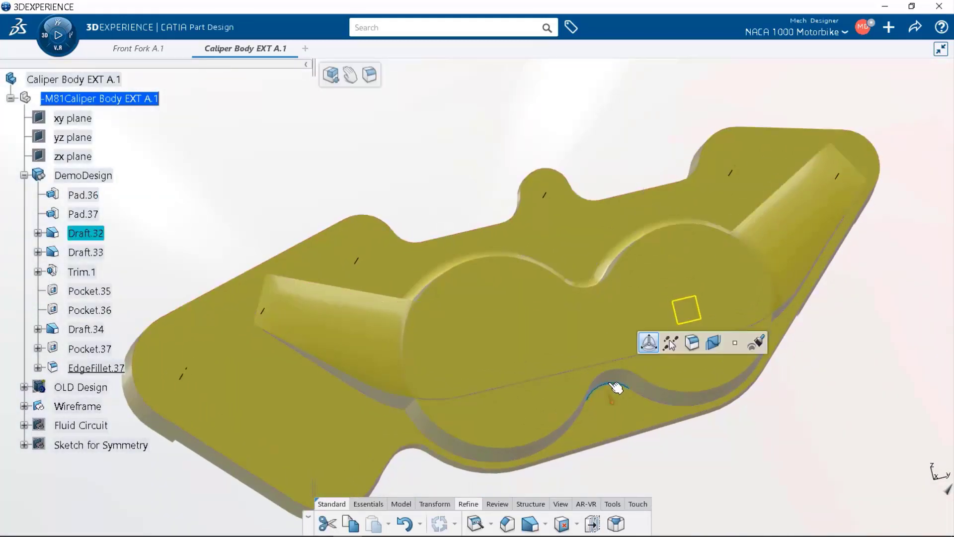
pyautogui.moveTo(613, 399); pyautogui.dragTo(616, 403)
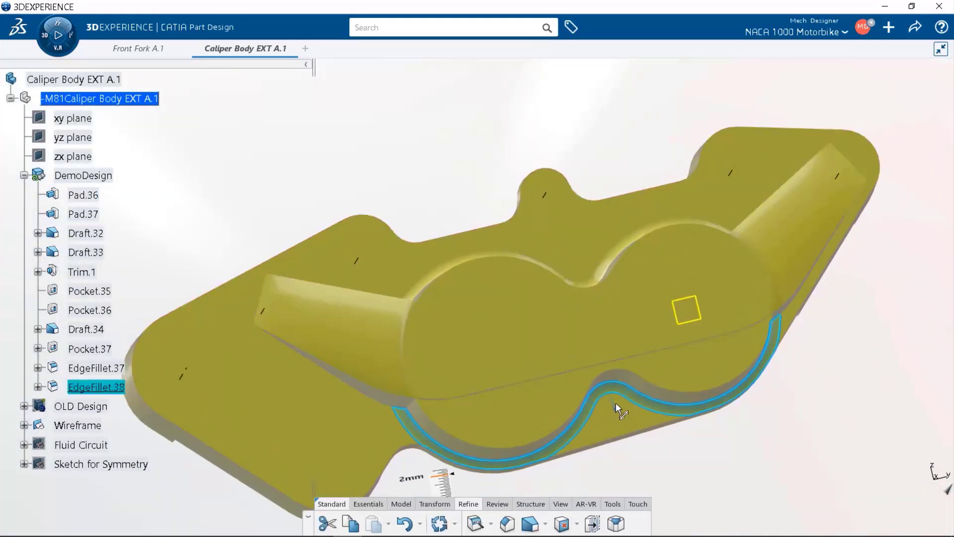
pyautogui.click(414, 479)
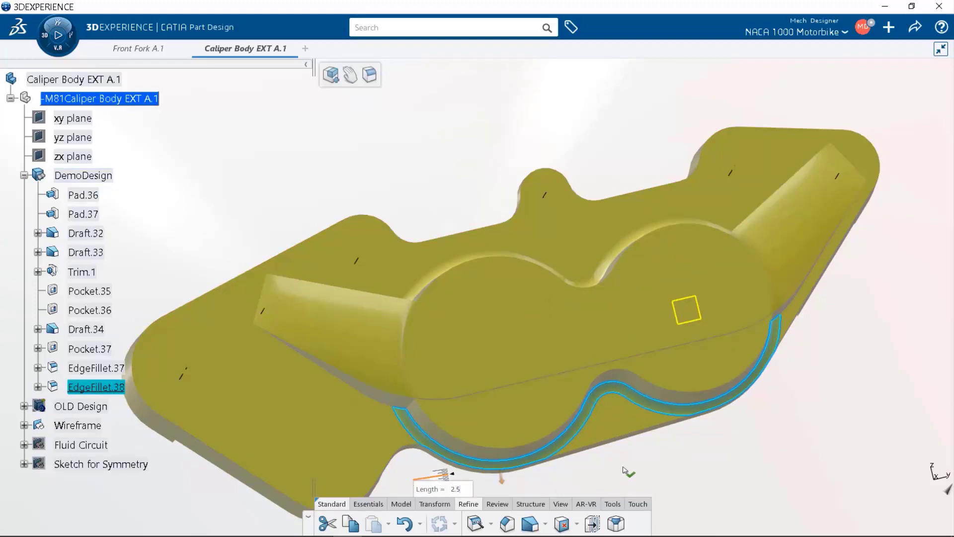
pyautogui.press('Return')
# - Start an Auto Fillet and choose the raised face at the narrow end and the adjacent piston bore's floor as functional faces
pyautogui.moveTo(628, 471)
pyautogui.mouseDown(button='middle')
pyautogui.moveTo(634, 448)
pyautogui.moveTo(626, 455)
pyautogui.mouseUp(button='middle')
pyautogui.moveTo(485, 408); pyautogui.dragTo(480, 397, button='middle')
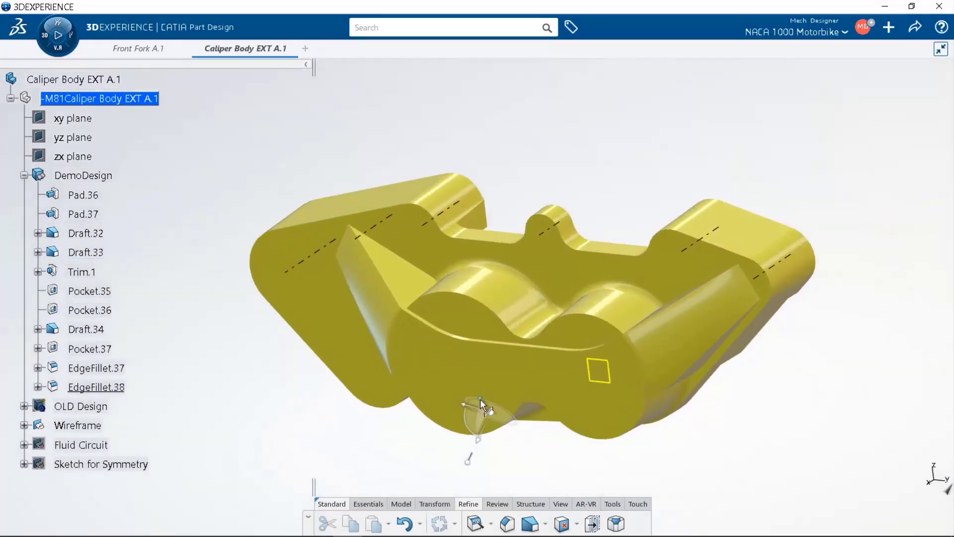
pyautogui.click(476, 528)
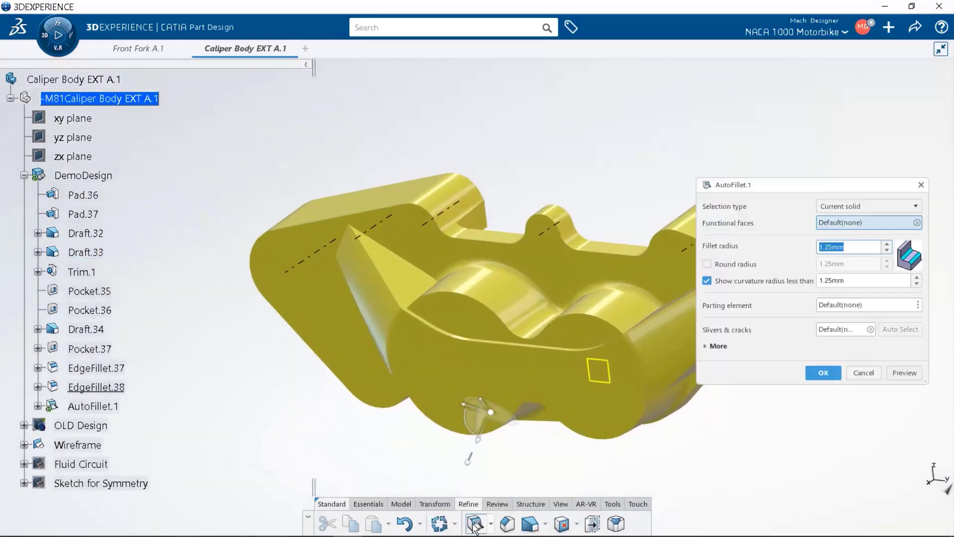
pyautogui.moveTo(462, 354); pyautogui.dragTo(340, 370, button='middle')
pyautogui.click(256, 220)
pyautogui.click(325, 338)
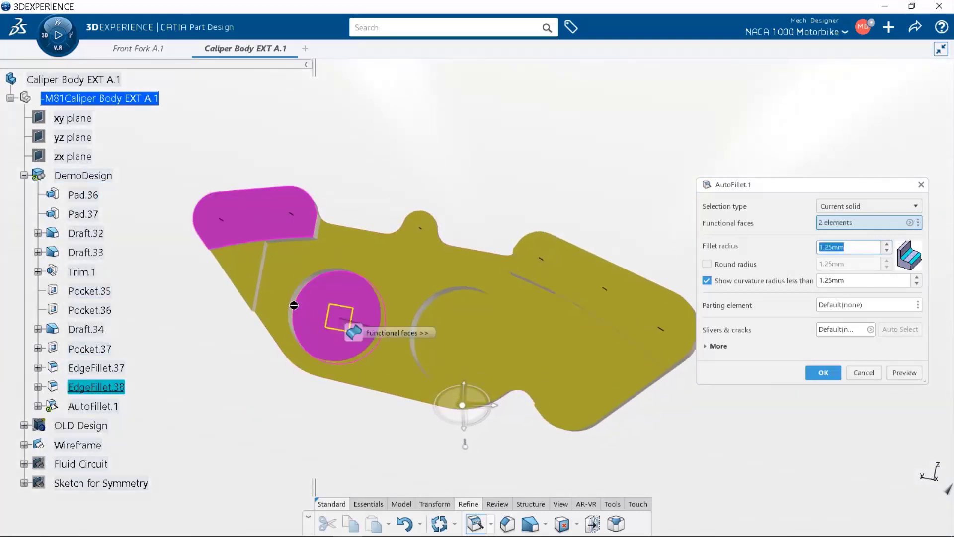
# - Add both bore walls, the second bore's floor and the wide end's raised face as functional faces, and apply the 1.25 mm auto fillet
pyautogui.moveTo(420, 181); pyautogui.dragTo(358, 210, button='middle')
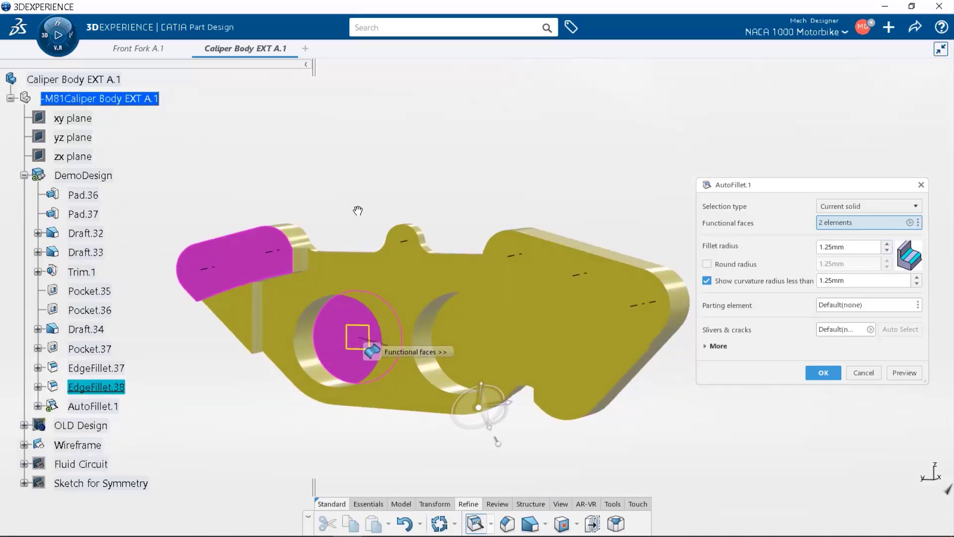
pyautogui.click(318, 351)
pyautogui.click(474, 349)
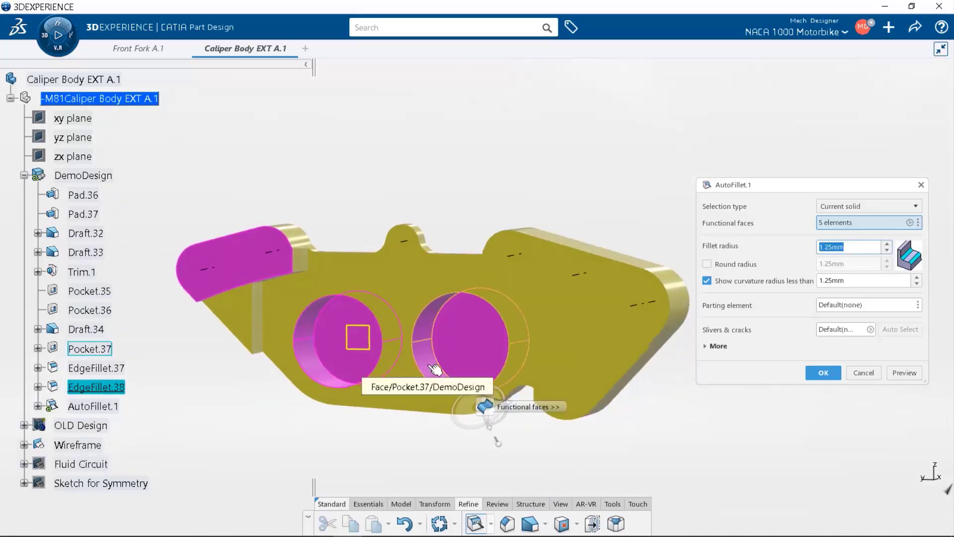
pyautogui.click(431, 369)
pyautogui.click(621, 288)
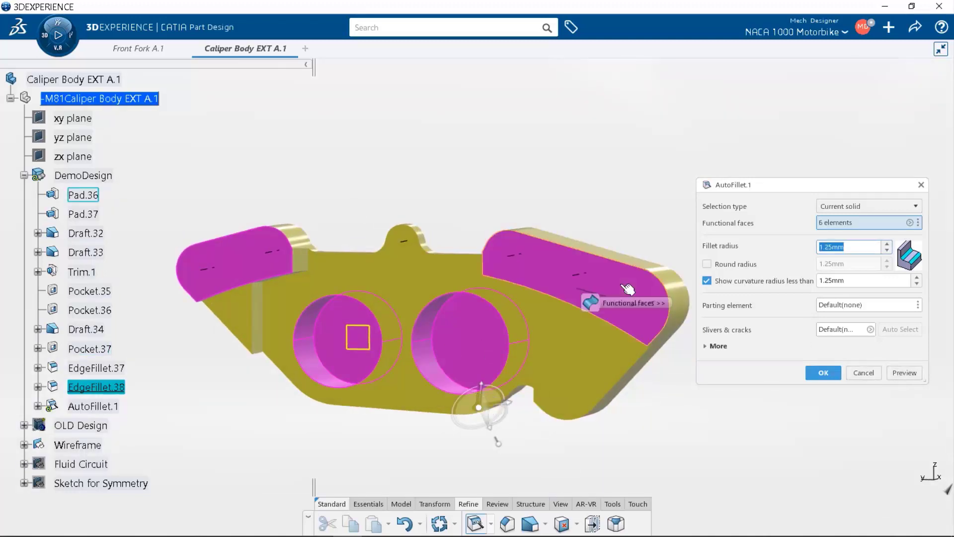
pyautogui.click(902, 374)
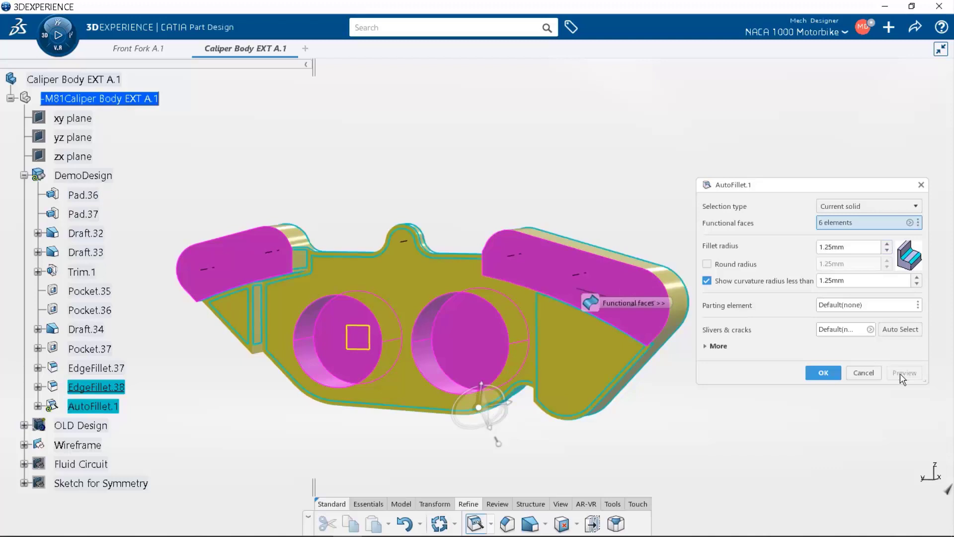
pyautogui.click(828, 373)
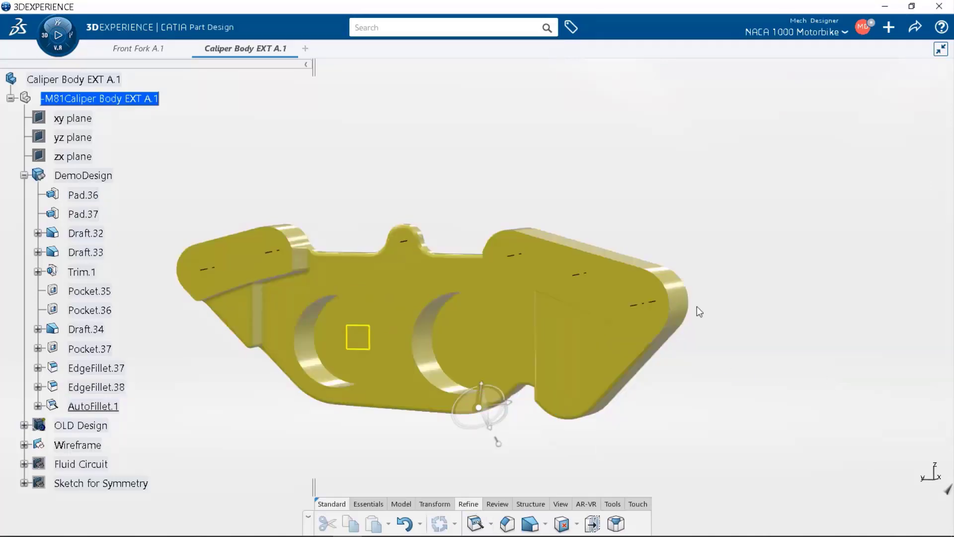
# - Create a simple 6 mm diameter hole with the Up To Next limit through the small central lug, along its axis
pyautogui.moveTo(667, 221); pyautogui.dragTo(548, 350, button='middle')
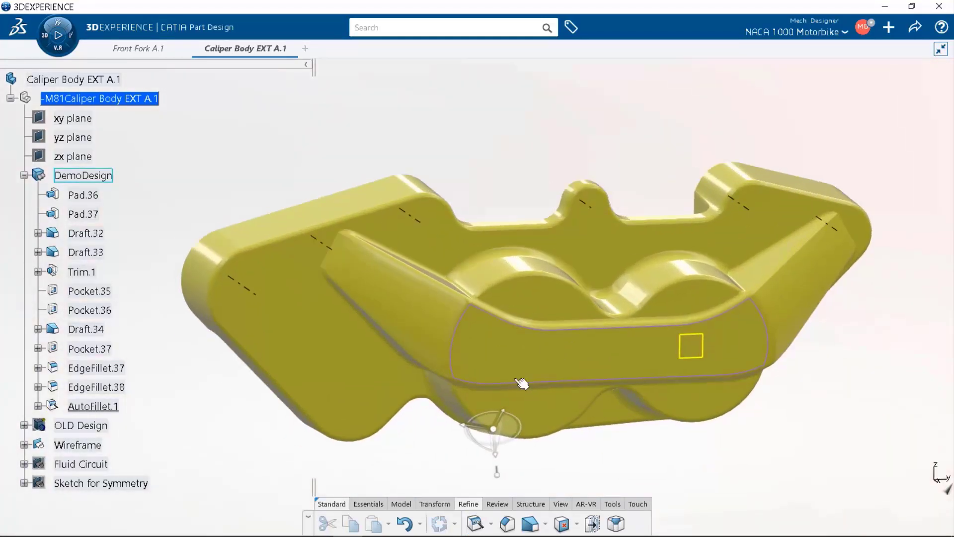
pyautogui.click(404, 503)
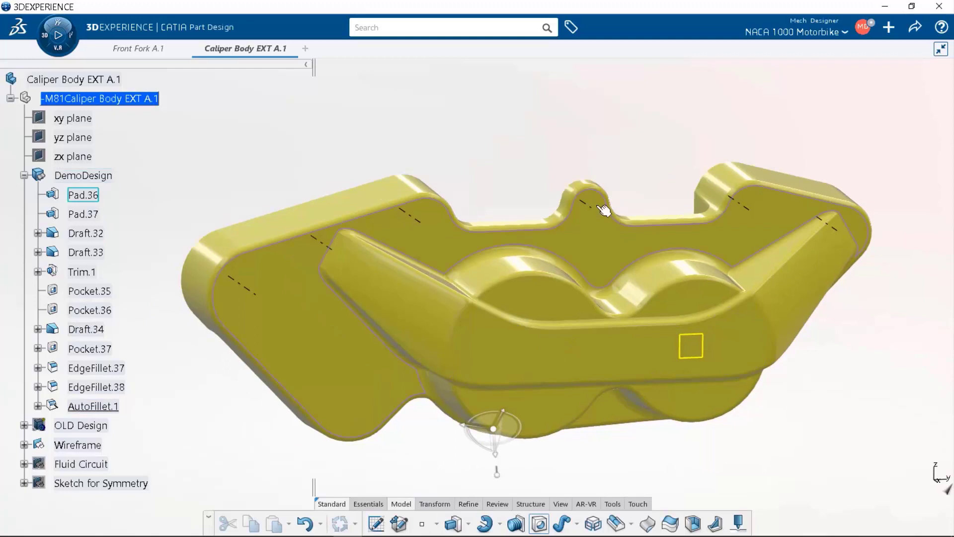
pyautogui.click(601, 207)
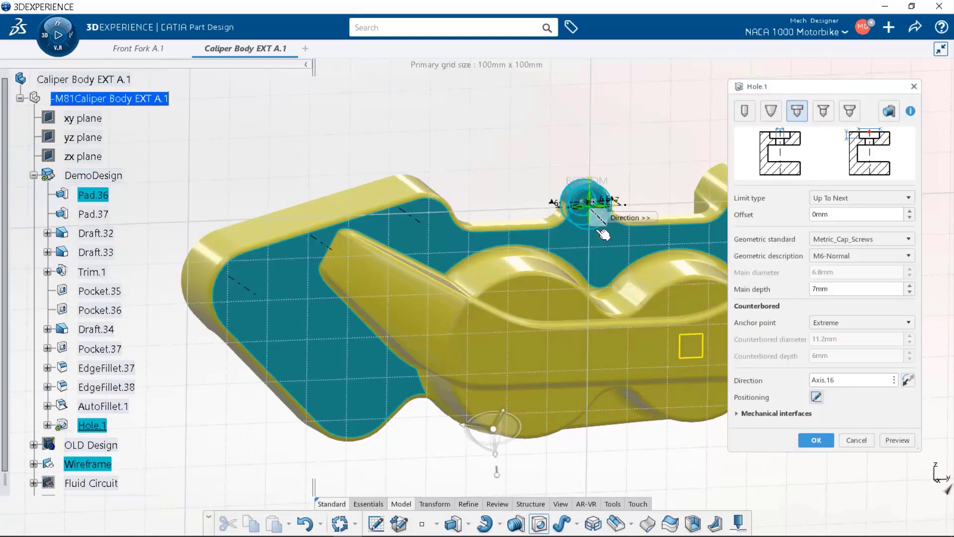
pyautogui.click(745, 112)
pyautogui.click(847, 257)
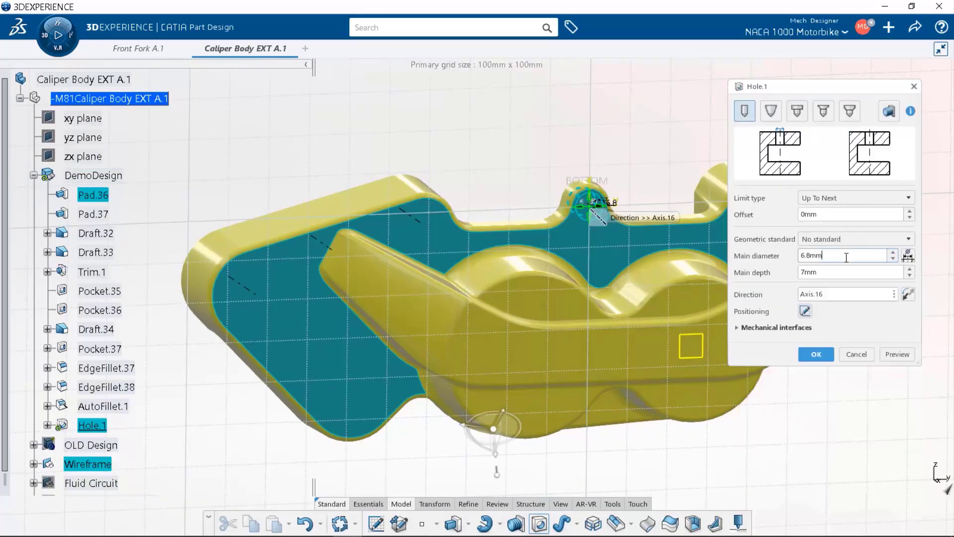
pyautogui.write('6')
pyautogui.click(894, 353)
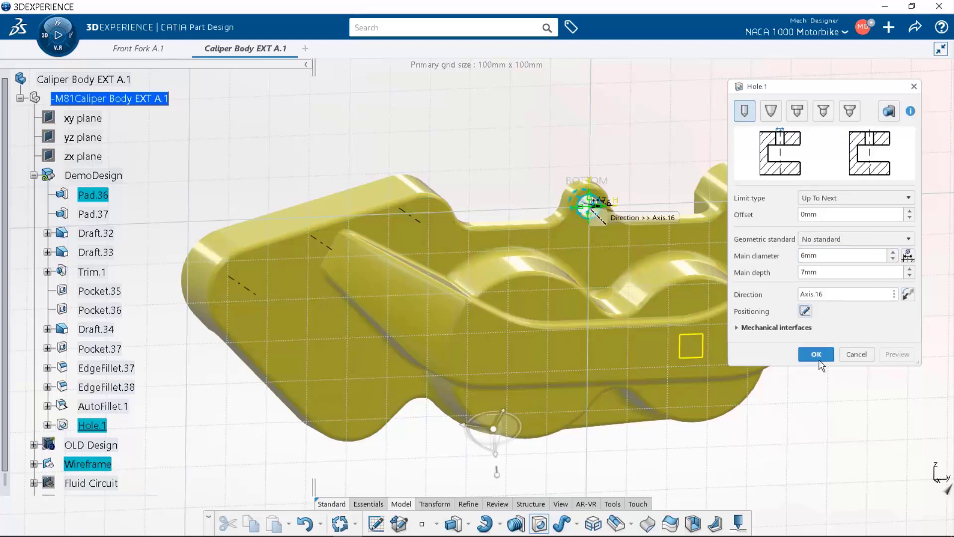
pyautogui.click(813, 356)
# - Create four more simple 6 mm holes along the two axes at the narrow end and the two inner axes at the wide end
pyautogui.moveTo(754, 426); pyautogui.dragTo(573, 498, button='middle')
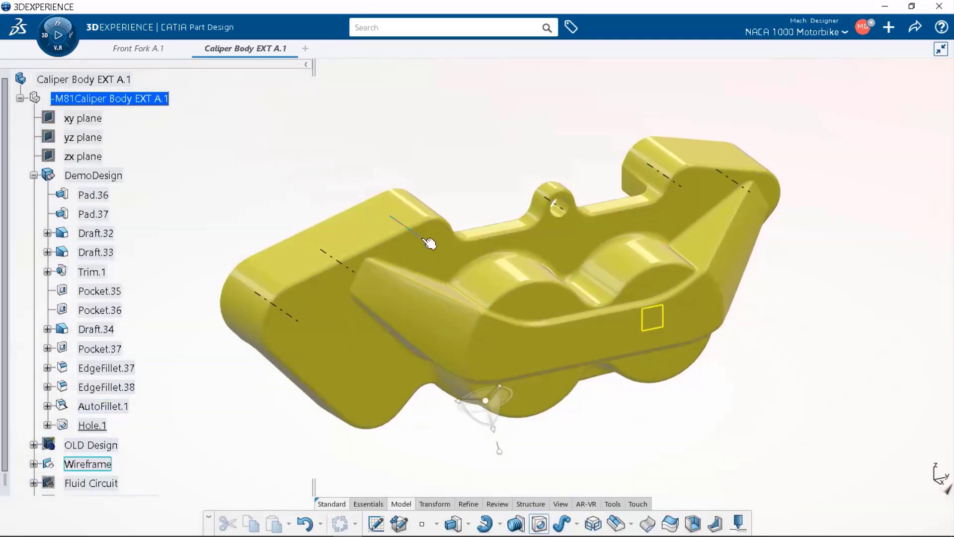
pyautogui.click(446, 239)
pyautogui.click(817, 354)
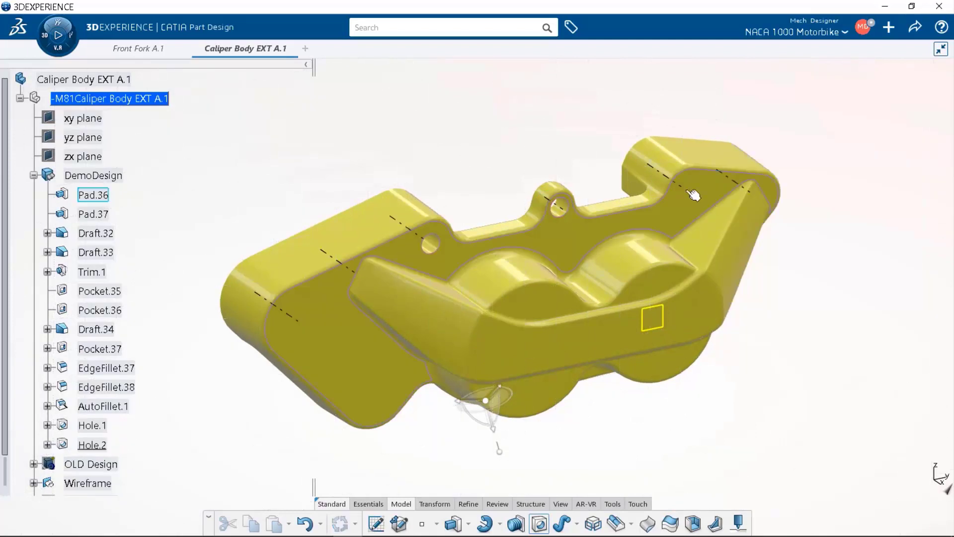
pyautogui.click(716, 192)
pyautogui.click(815, 354)
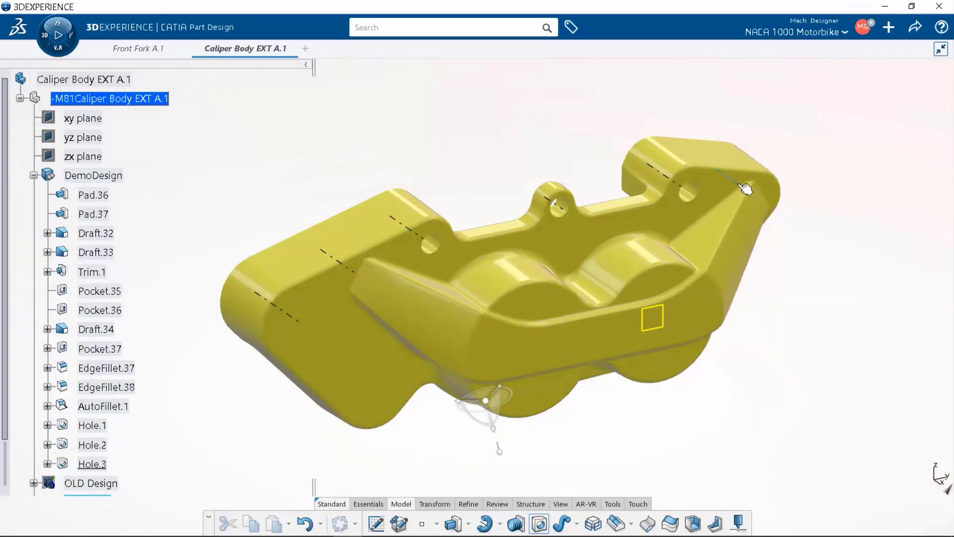
pyautogui.click(781, 237)
pyautogui.click(817, 354)
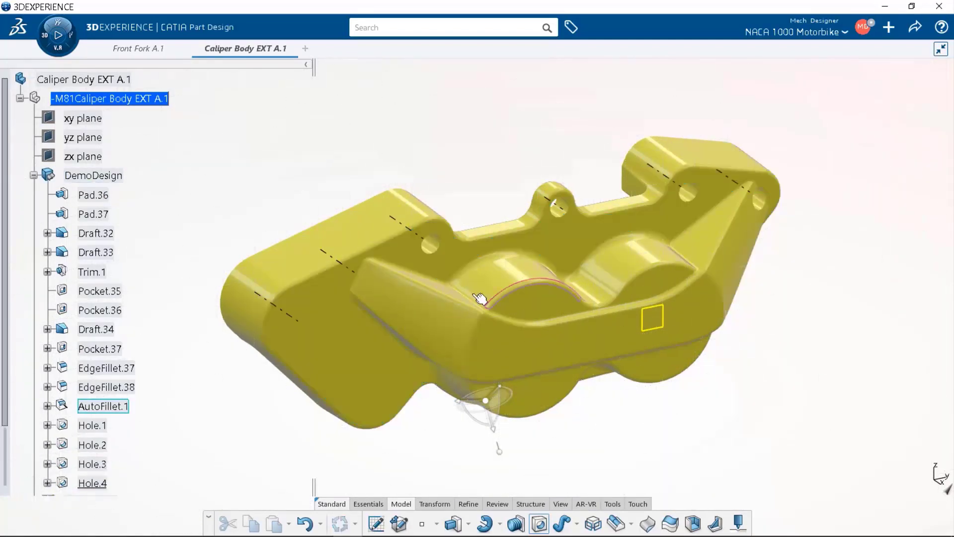
pyautogui.click(323, 252)
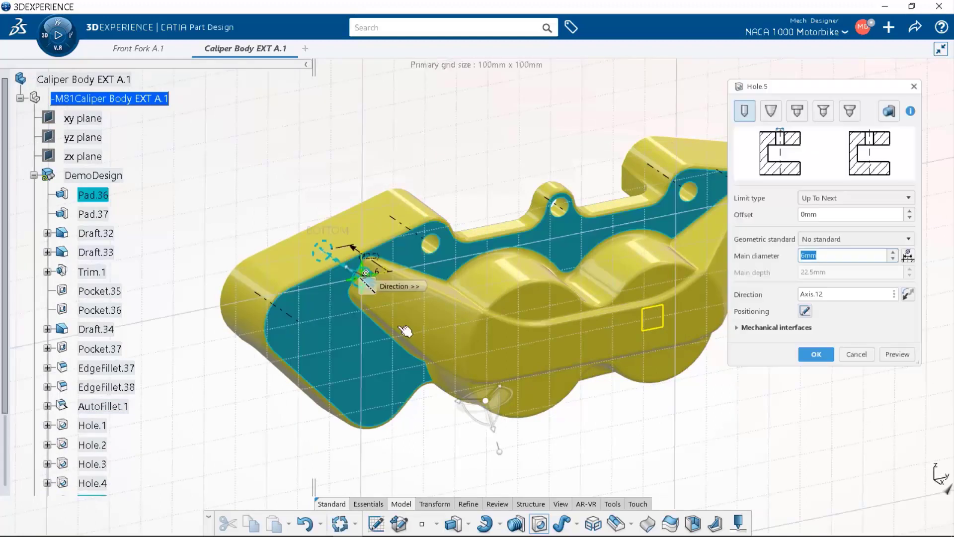
pyautogui.click(816, 353)
# - Create a simple 12 mm diameter hole along the outermost axis at the wide end of the plate
pyautogui.click(258, 295)
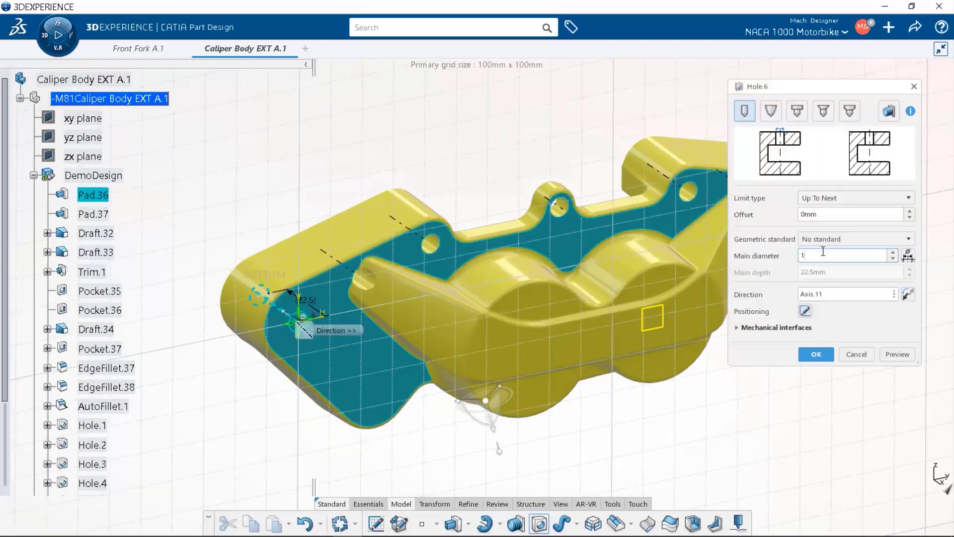
pyautogui.click(816, 353)
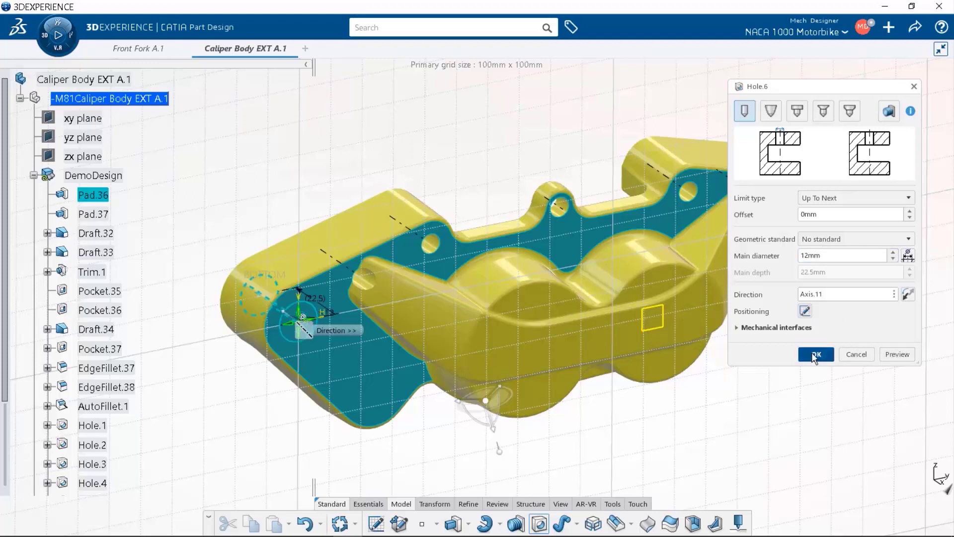
pyautogui.moveTo(625, 444); pyautogui.dragTo(618, 424, button='middle')
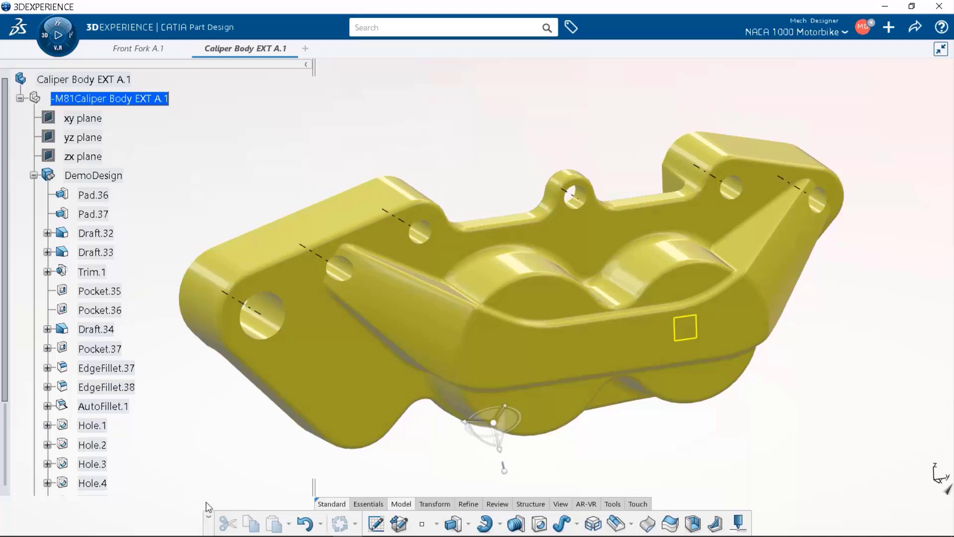
# - Change the 6 mm hole next to the 12 mm hole to a counterbored hole using the Metric_Cap_Screws standard
pyautogui.click(348, 270)
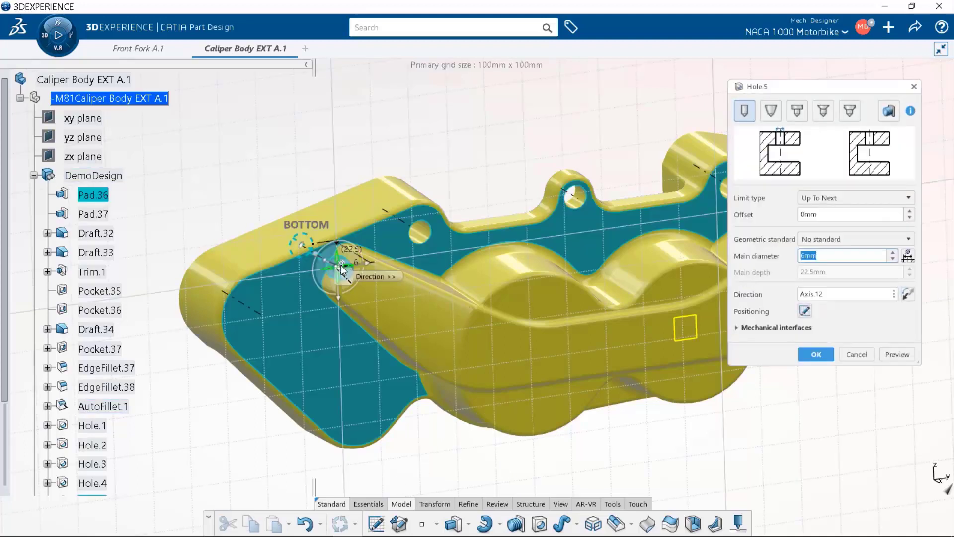
pyautogui.click(798, 110)
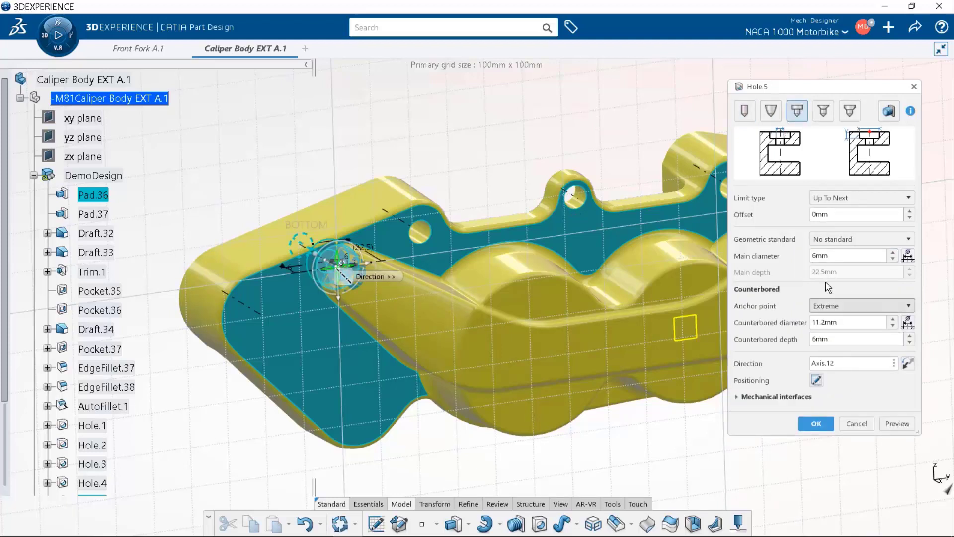
pyautogui.click(844, 239)
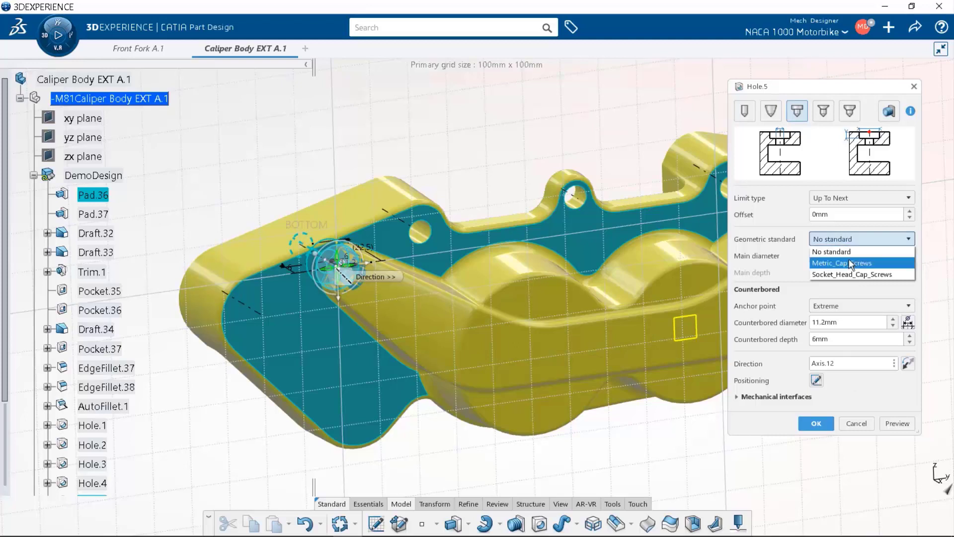
pyautogui.click(851, 263)
# - Set the counterbored hole's geometric description to M6-Normal and apply the change
pyautogui.click(849, 259)
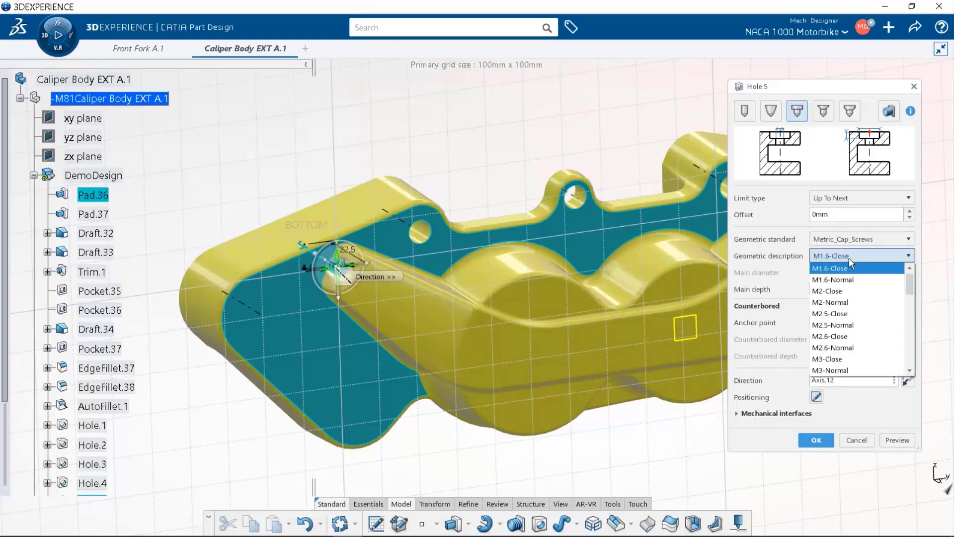
pyautogui.click(910, 372)
pyautogui.click(910, 371)
pyautogui.click(910, 371)
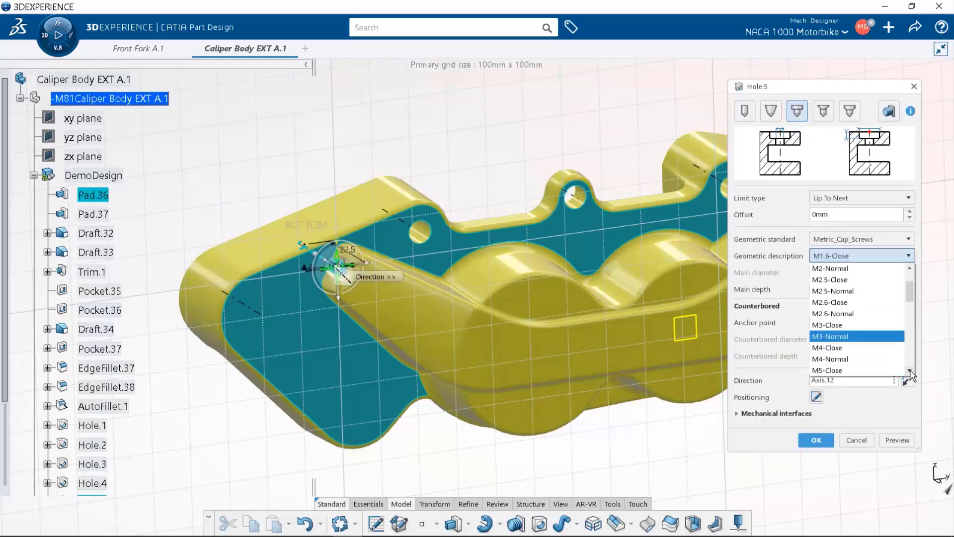
pyautogui.click(911, 371)
pyautogui.click(910, 371)
pyautogui.click(910, 371)
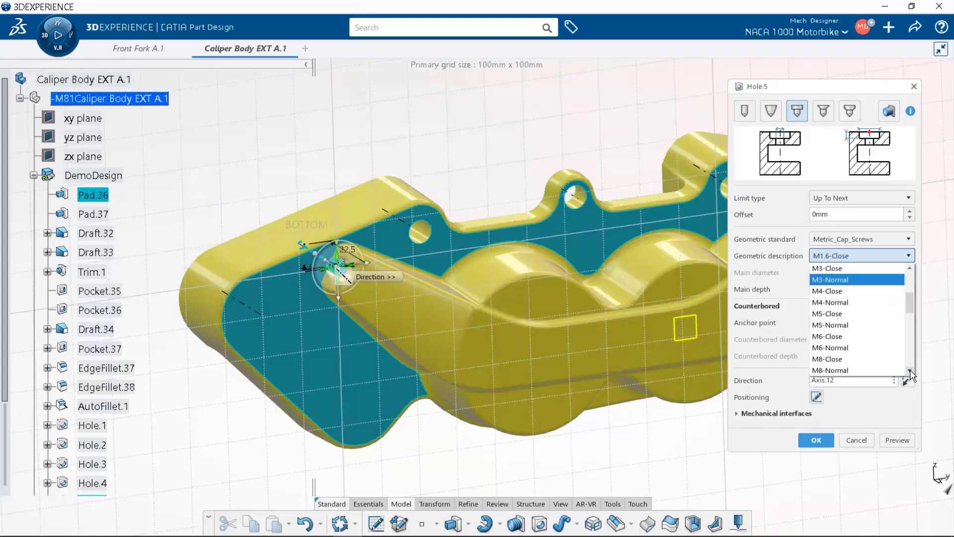
pyautogui.click(880, 348)
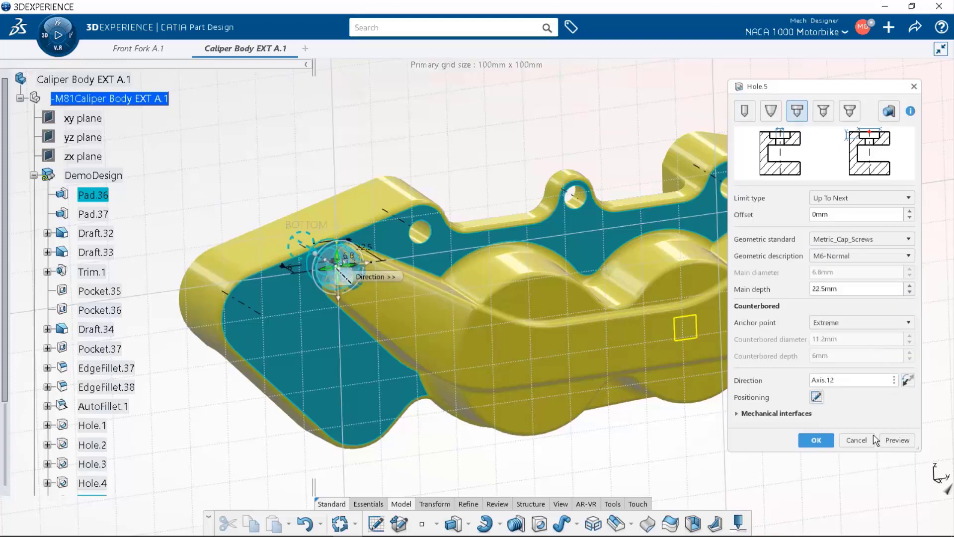
pyautogui.click(816, 440)
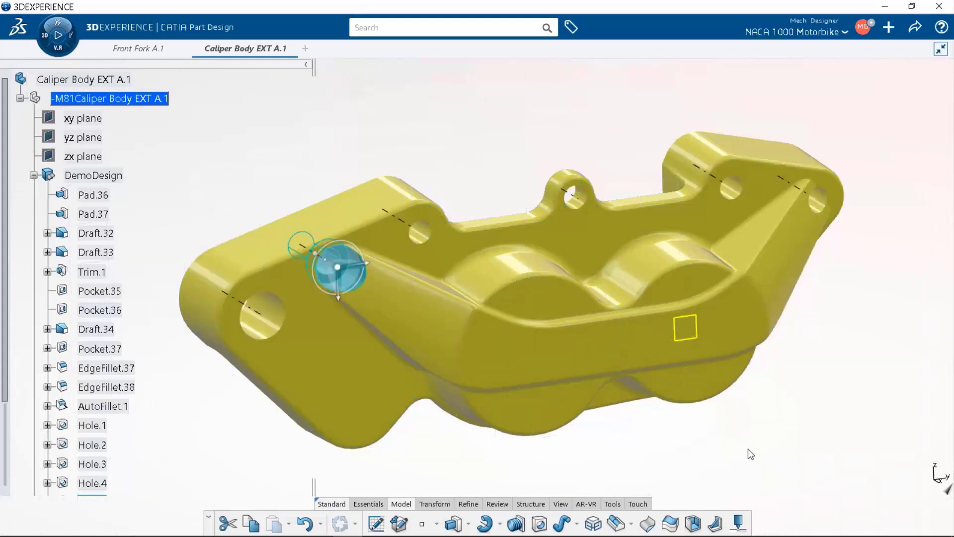
# - Copy the counterbore specification from the counterbored hole to the neighbouring inner hole and the two holes at the narrow end
pyautogui.click(333, 268)
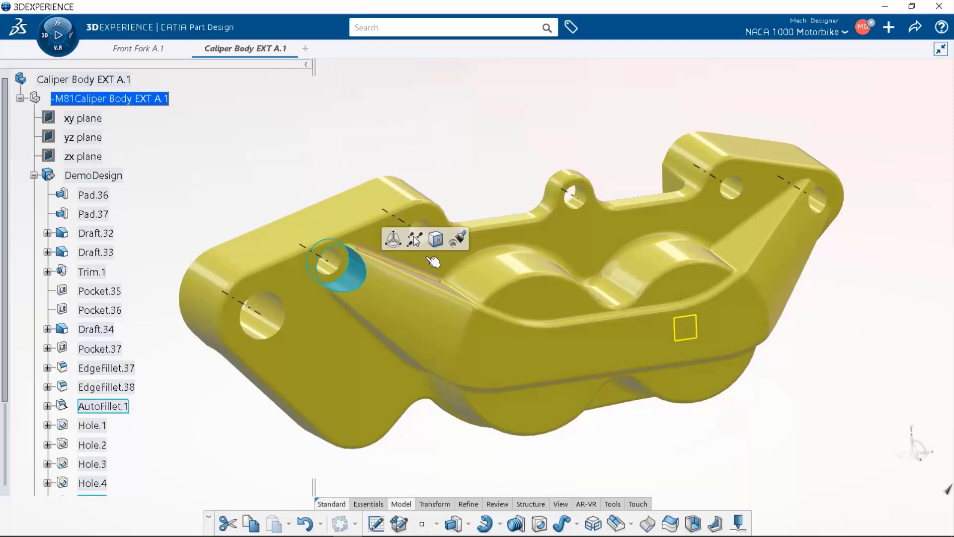
pyautogui.click(457, 239)
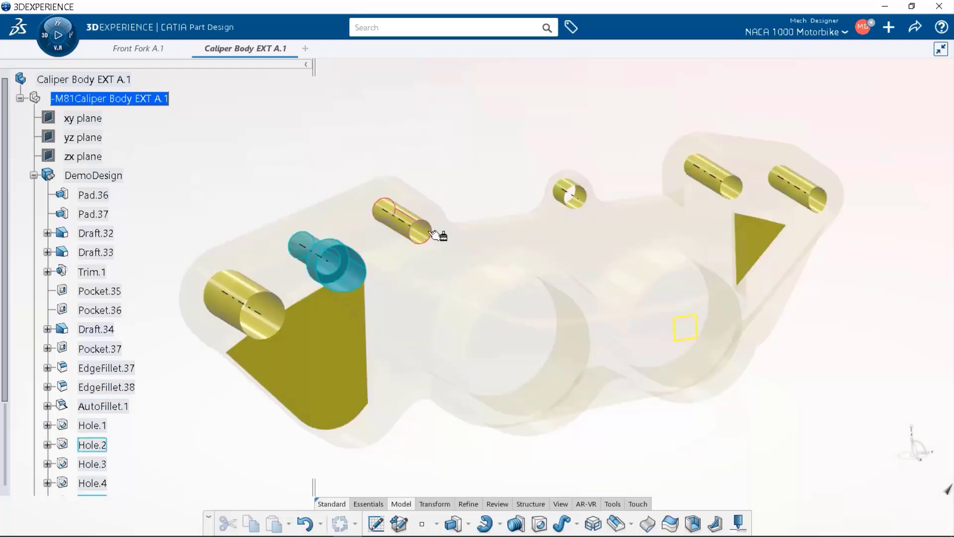
pyautogui.click(432, 232)
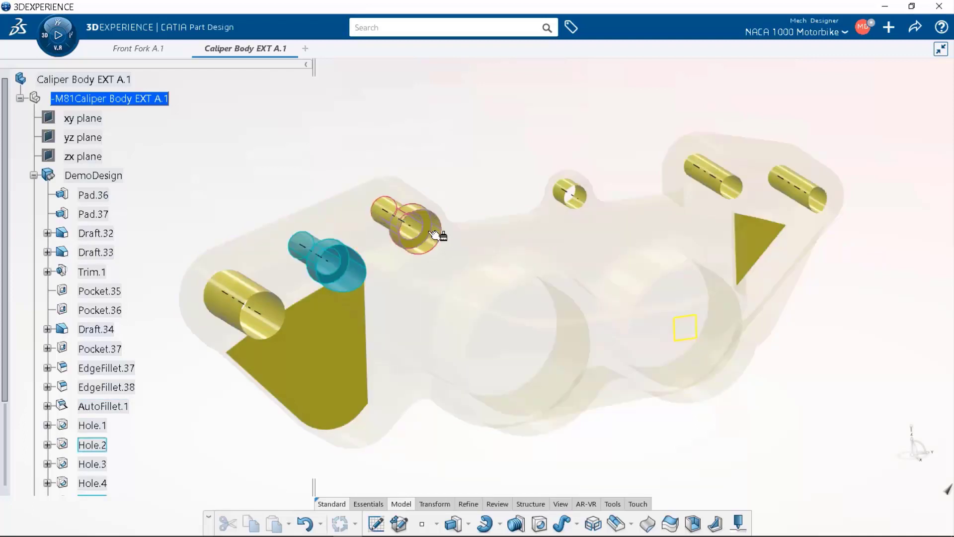
pyautogui.click(739, 198)
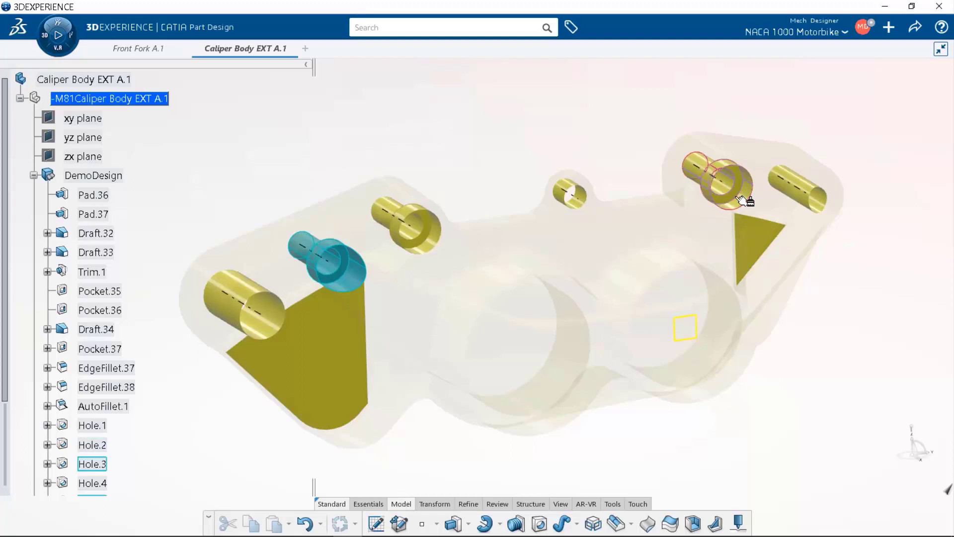
pyautogui.click(825, 210)
pyautogui.click(614, 113)
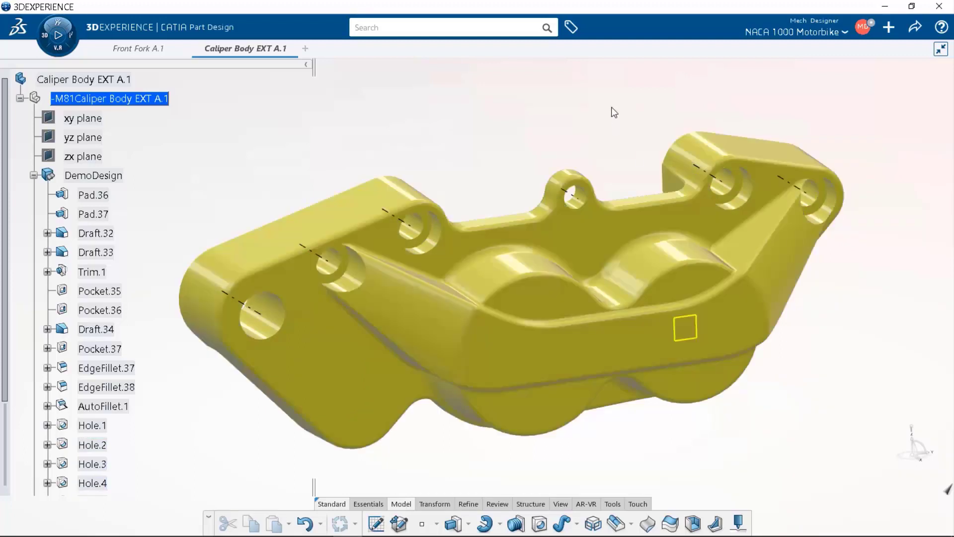
# - Pattern the 12 mm hole by pulling a copy about 19 mm along the plate's wide-end edge
pyautogui.click(284, 318)
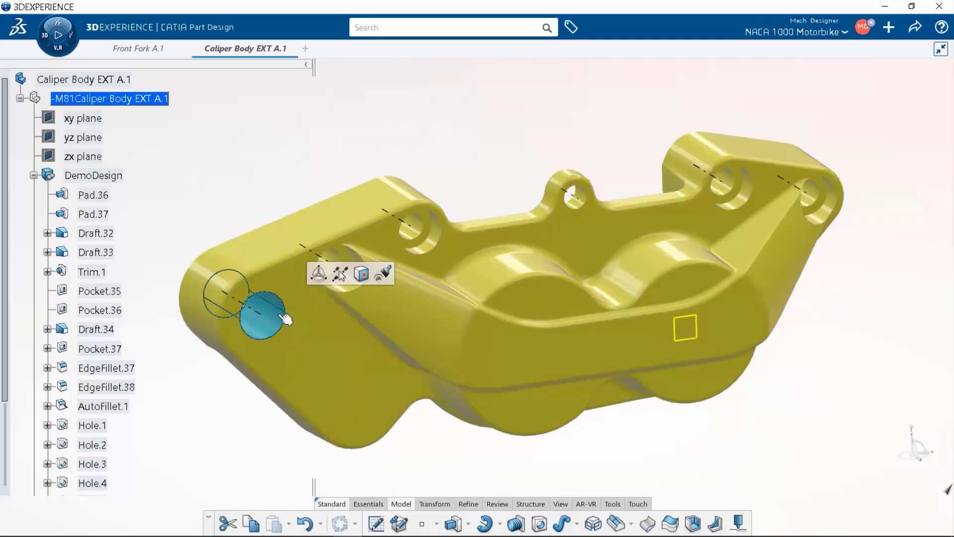
pyautogui.click(318, 273)
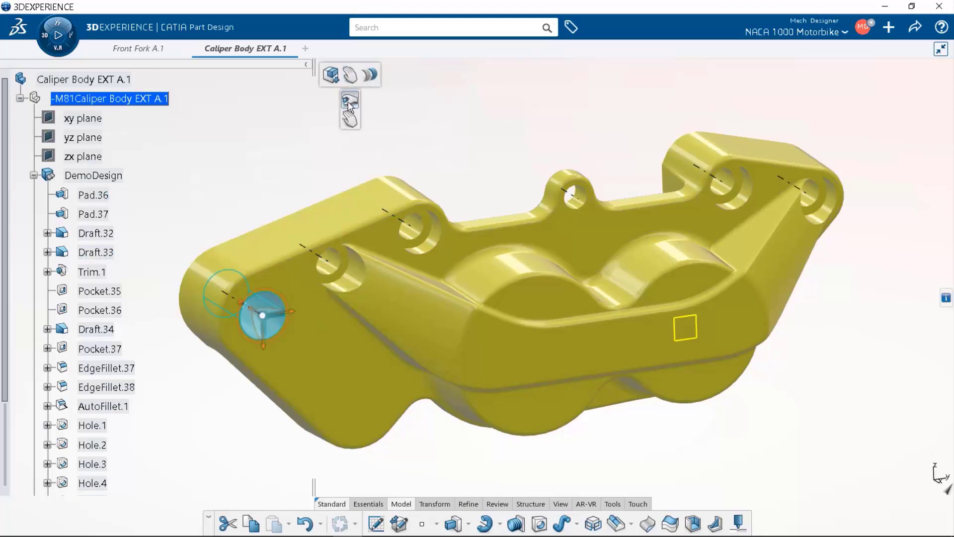
pyautogui.click(350, 75)
pyautogui.click(369, 76)
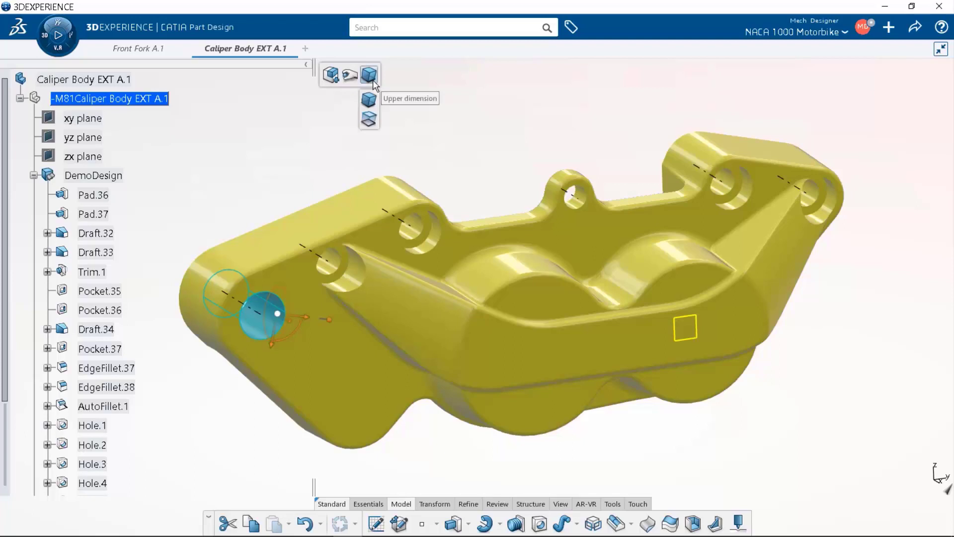
pyautogui.click(368, 121)
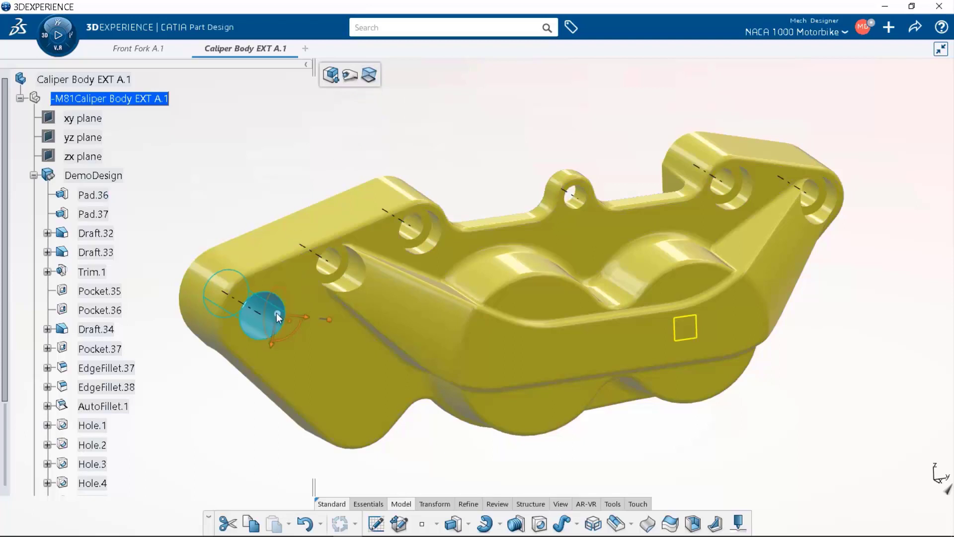
pyautogui.moveTo(276, 317); pyautogui.dragTo(294, 407)
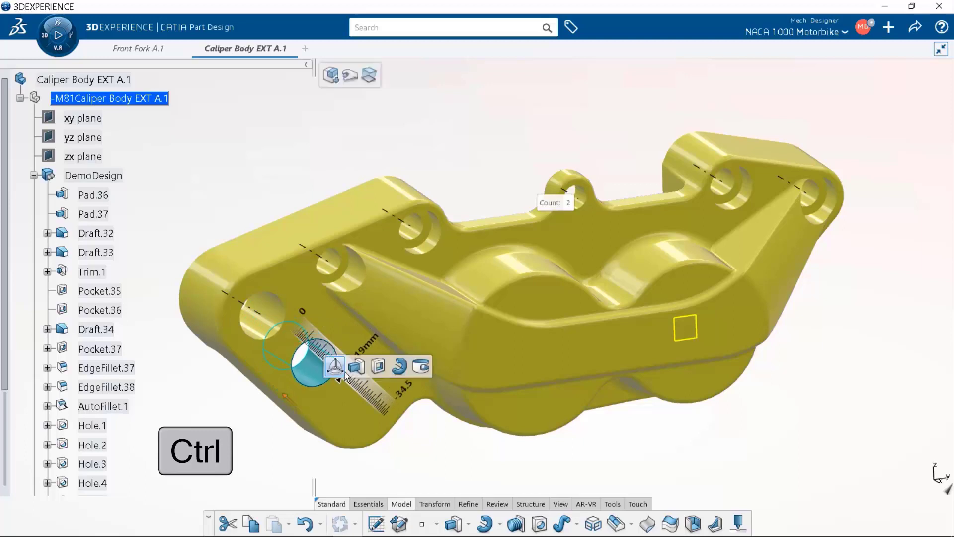
# - Set the hole pattern to a count of 2 with a length of -35 mm and accept it
pyautogui.doubleClick(569, 203)
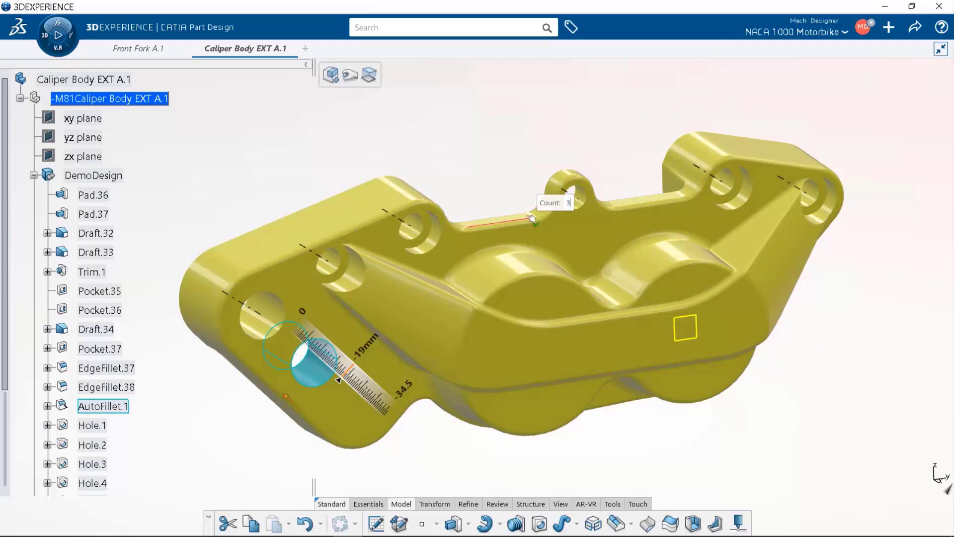
pyautogui.doubleClick(569, 202)
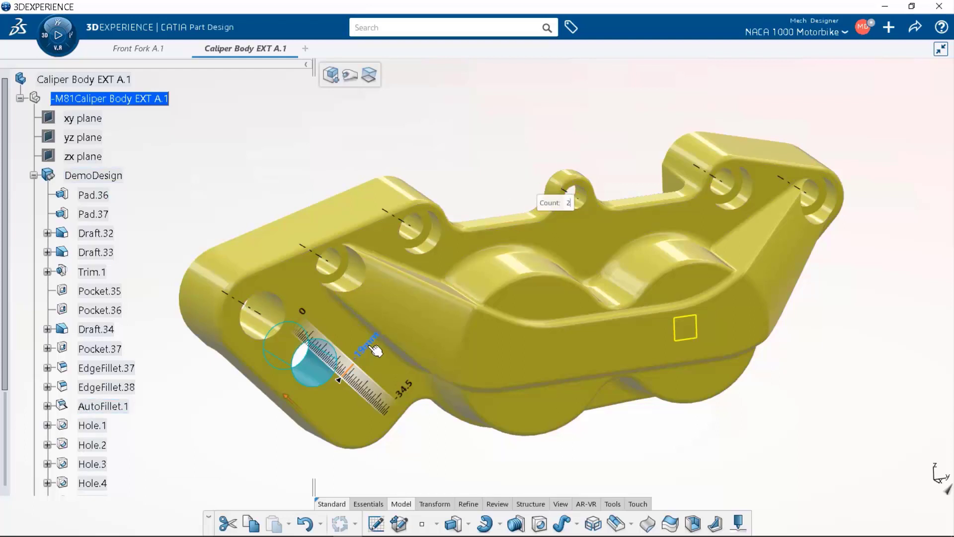
pyautogui.press('Tab')
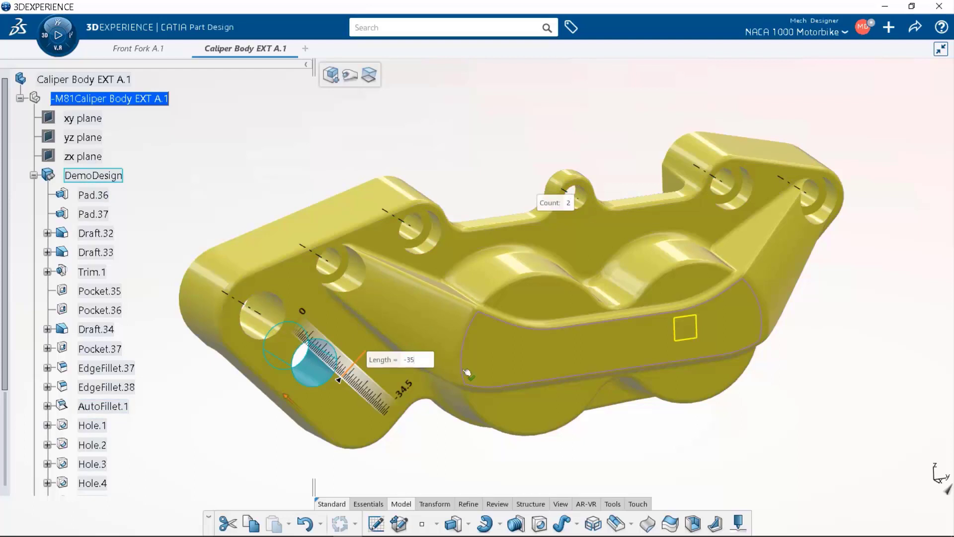
pyautogui.press('Return')
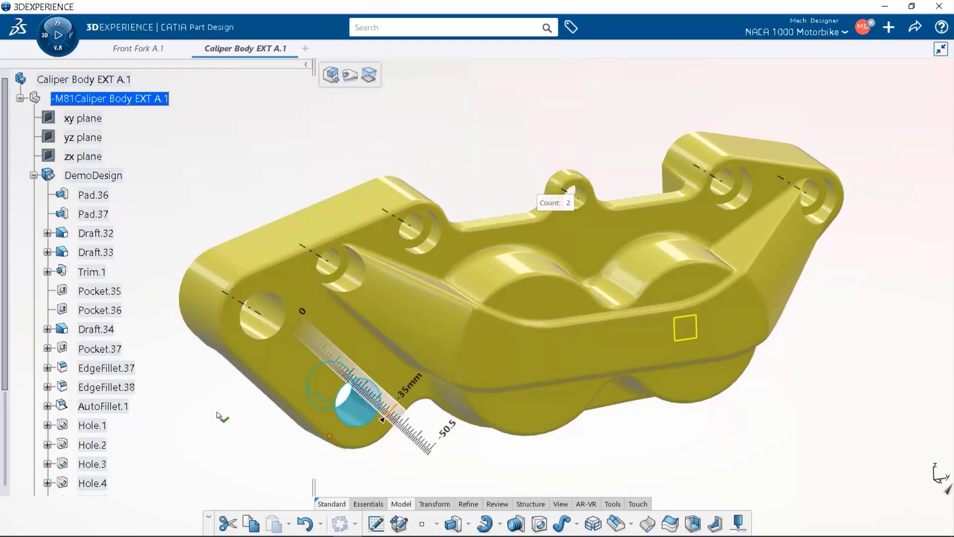
pyautogui.click(219, 415)
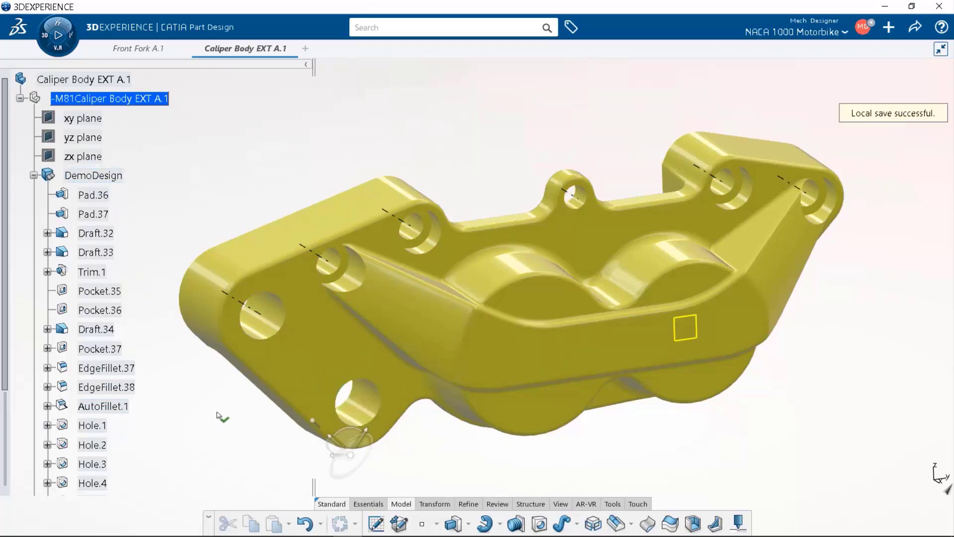
# - Change the rendering style of the 3D view for the surface analyses
pyautogui.moveTo(237, 404); pyautogui.dragTo(389, 452, button='middle')
pyautogui.moveTo(548, 448); pyautogui.dragTo(543, 413, button='middle')
pyautogui.moveTo(591, 442); pyautogui.dragTo(601, 416, button='middle')
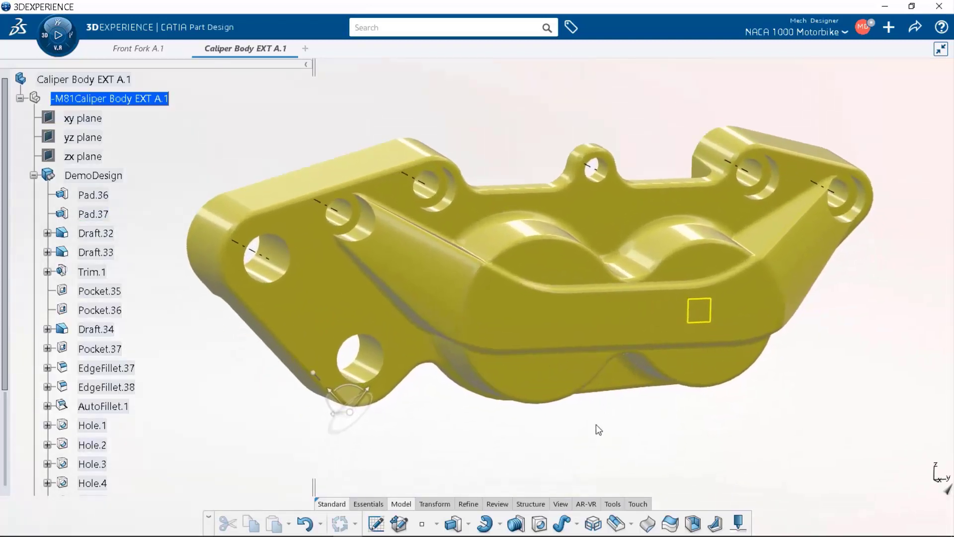
pyautogui.click(561, 504)
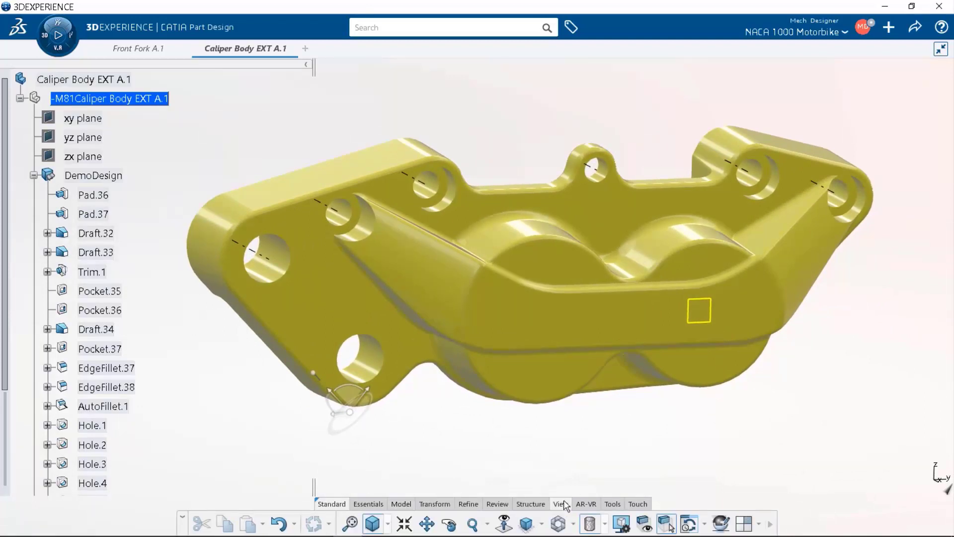
pyautogui.click(605, 523)
pyautogui.click(628, 387)
# - Run a Draft Analysis on the caliper body from the side with the piston bores
pyautogui.click(496, 503)
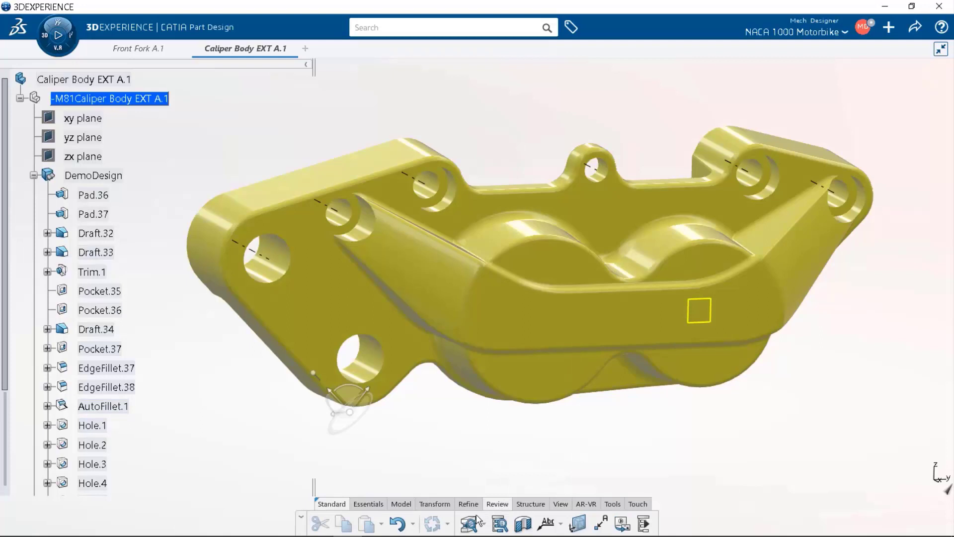
pyautogui.click(482, 522)
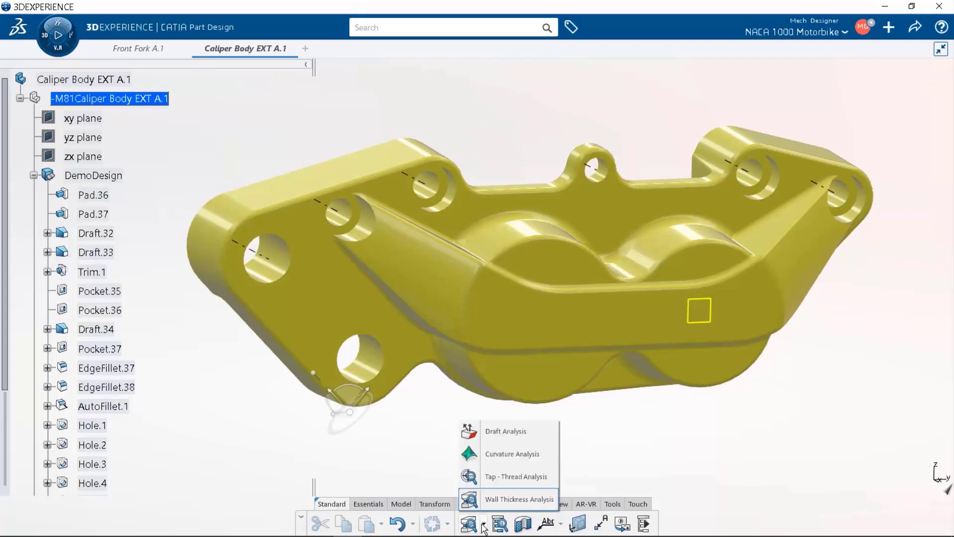
pyautogui.click(505, 432)
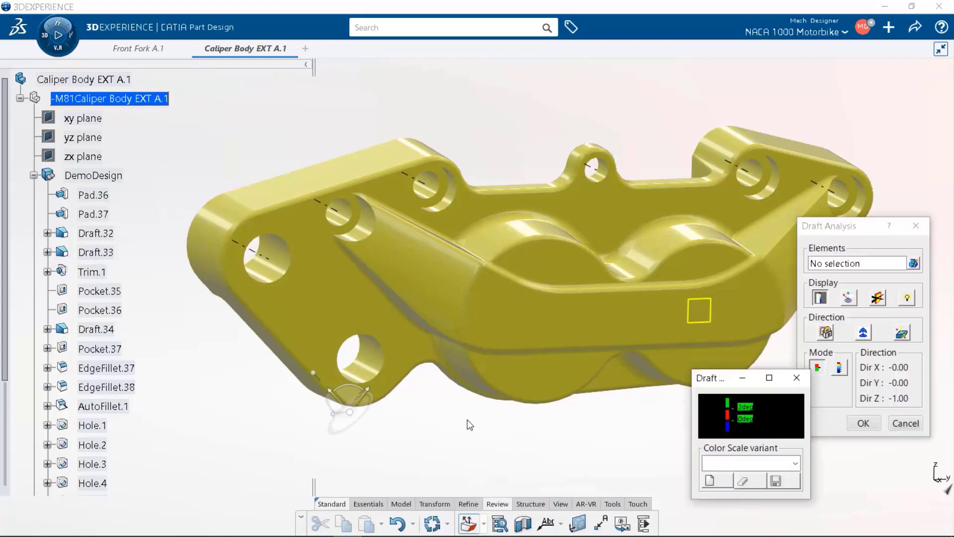
pyautogui.moveTo(467, 420); pyautogui.dragTo(566, 390, button='middle')
pyautogui.moveTo(218, 337); pyautogui.dragTo(473, 341, button='middle')
pyautogui.click(370, 220)
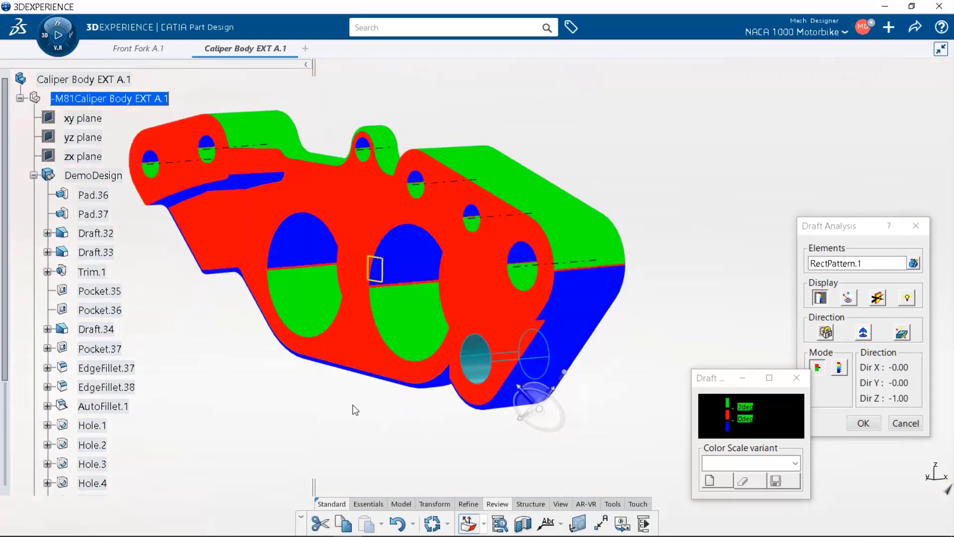
pyautogui.moveTo(316, 403); pyautogui.dragTo(316, 426, button='middle')
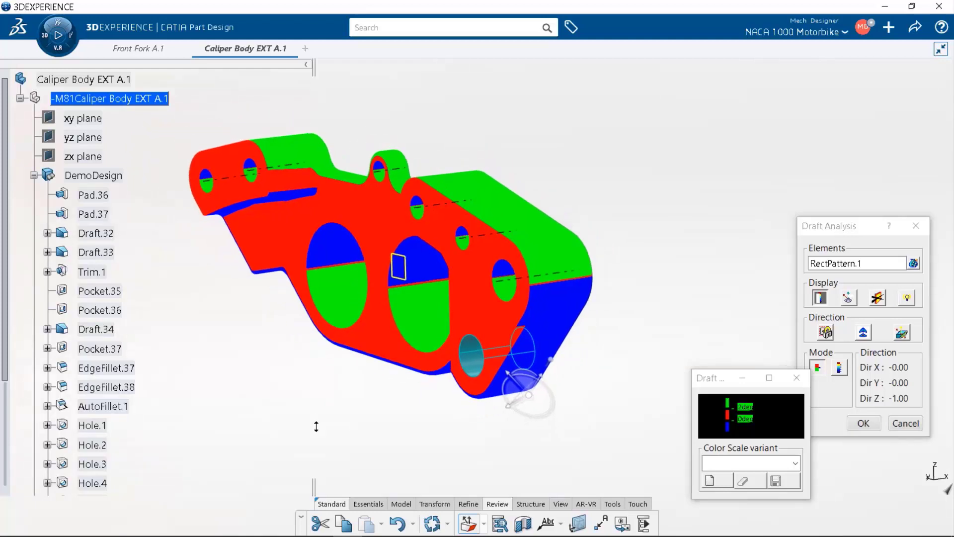
# - Align the draft analysis direction with the normal of the flat piston-bore face, using the compass
pyautogui.click(863, 334)
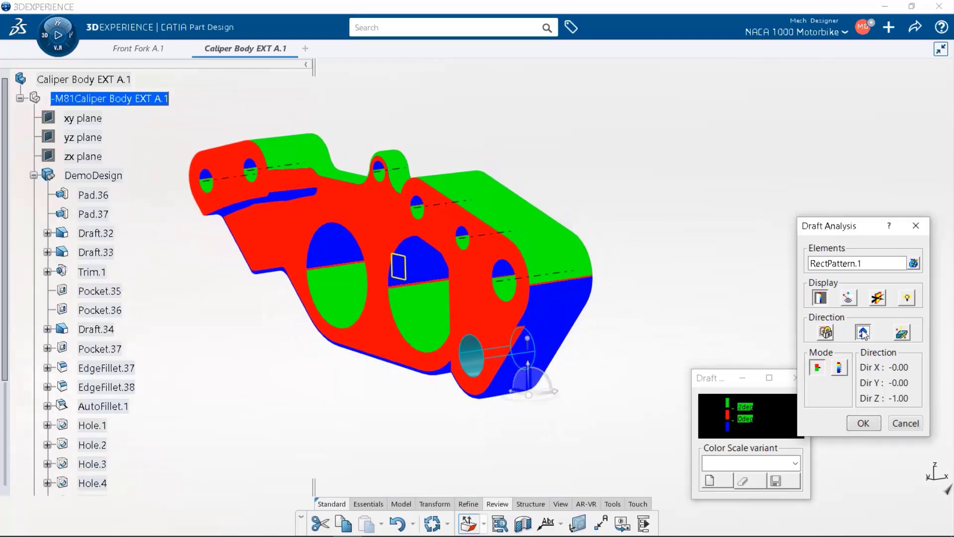
pyautogui.moveTo(528, 396); pyautogui.dragTo(360, 212)
pyautogui.moveTo(358, 316); pyautogui.dragTo(478, 432, button='middle')
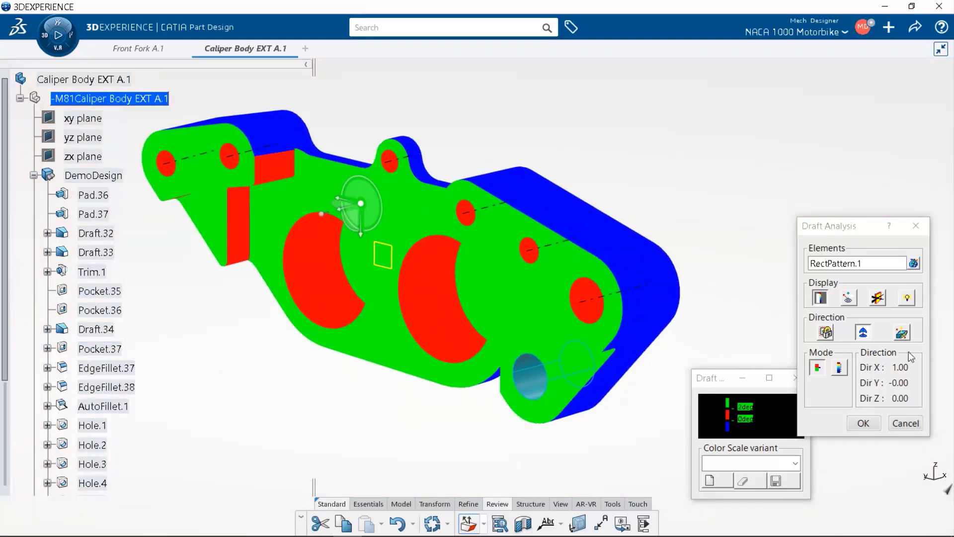
# - Invert the draft direction and restore it to positive X, examine the drafted faces, turn on on-the-fly analysis, and cancel the Draft Analysis
pyautogui.click(902, 336)
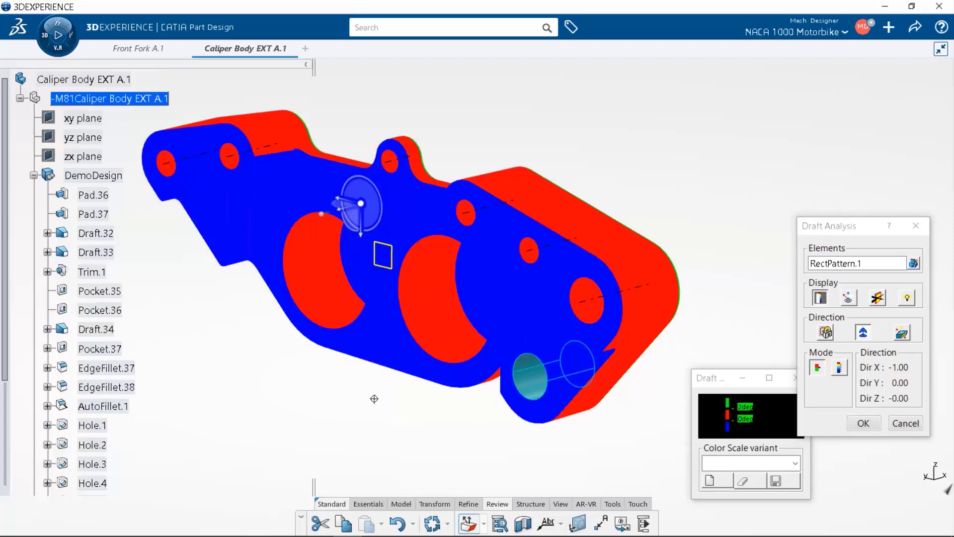
pyautogui.moveTo(373, 399); pyautogui.dragTo(579, 336, button='middle')
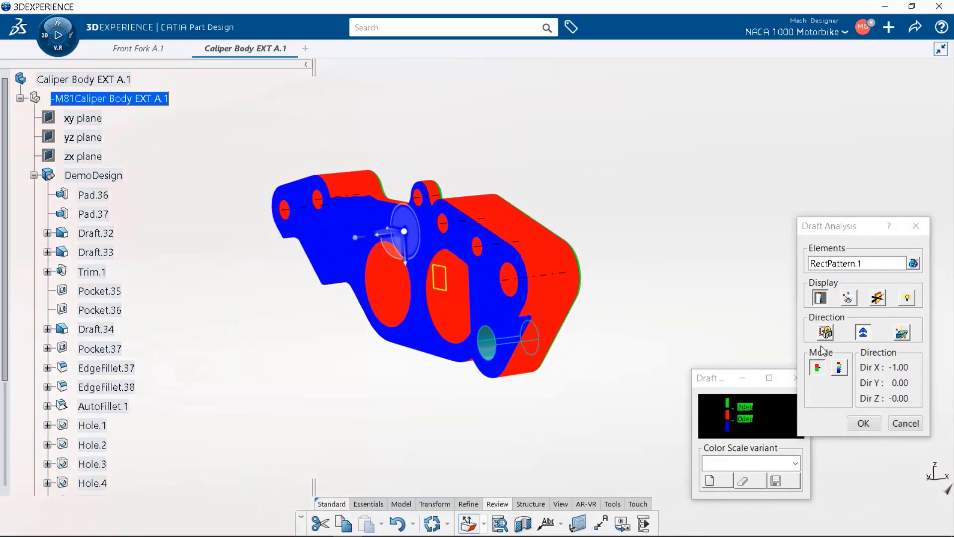
pyautogui.click(907, 336)
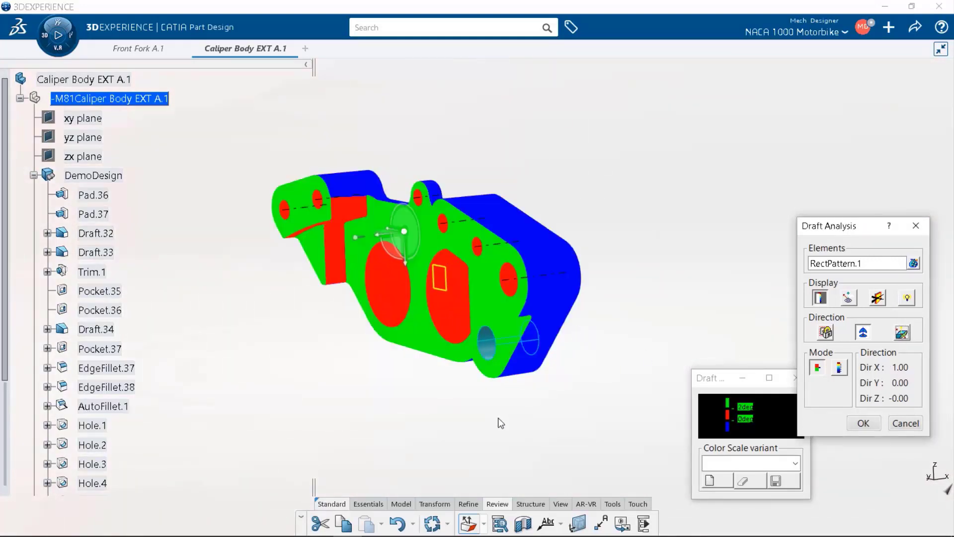
pyautogui.moveTo(495, 416); pyautogui.dragTo(487, 396, button='middle')
pyautogui.moveTo(404, 389); pyautogui.dragTo(510, 391, button='middle')
pyautogui.moveTo(470, 395); pyautogui.dragTo(441, 425, button='middle')
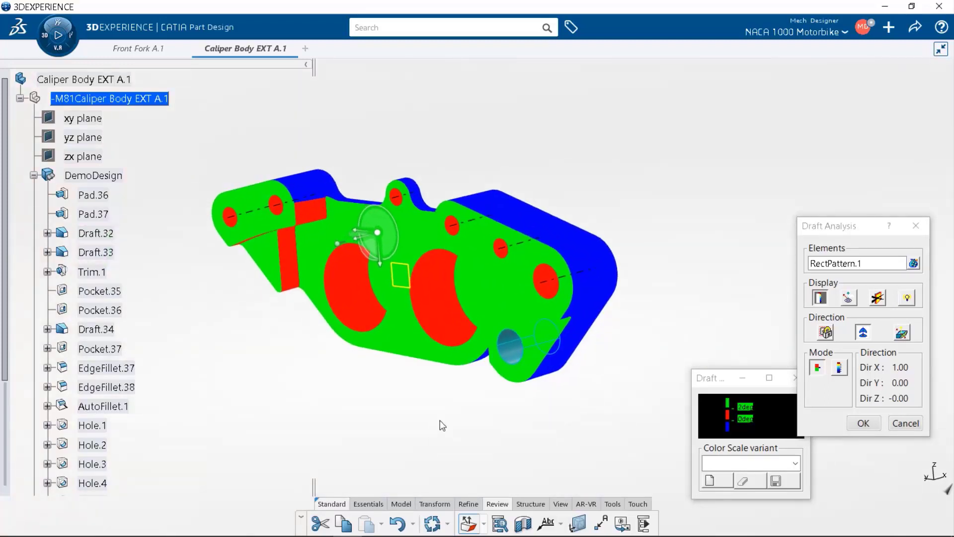
pyautogui.click(853, 302)
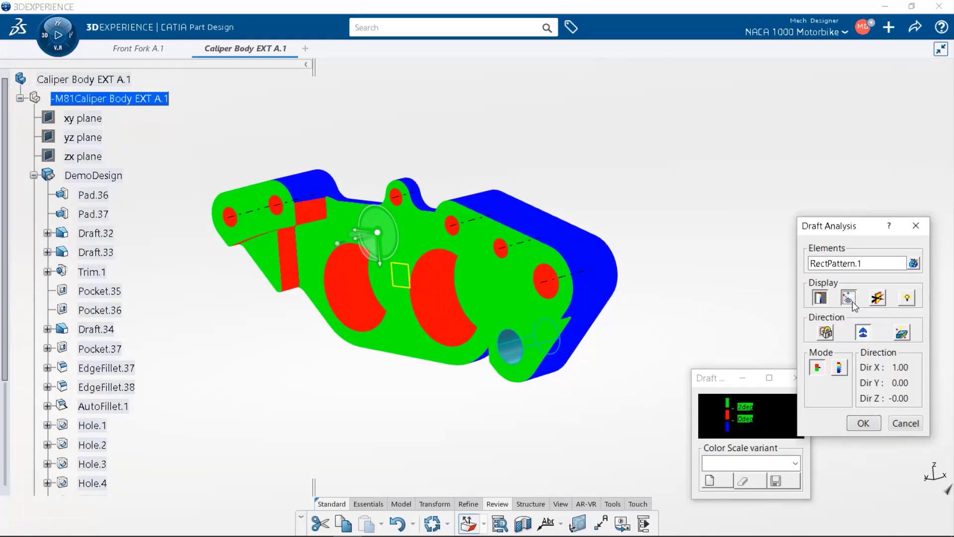
pyautogui.click(906, 424)
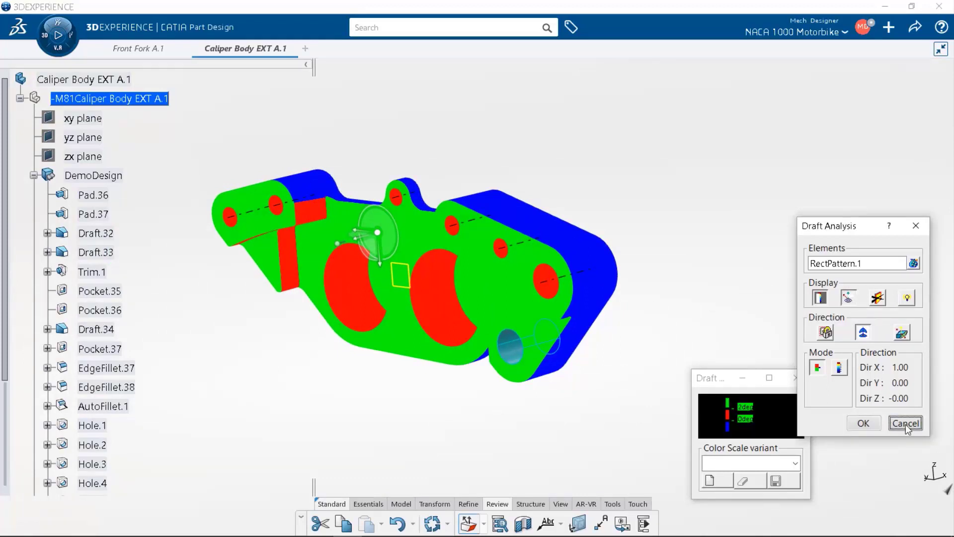
# - Run a Wall Thickness Analysis on the caliper body with the Sphere method and 0.2 mm tolerance, setting the number of colors to 5
pyautogui.click(485, 524)
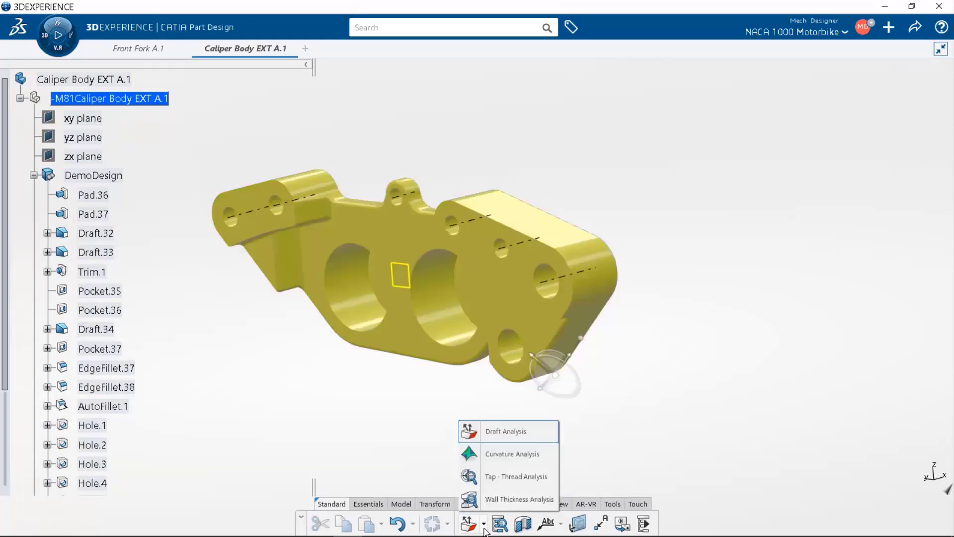
pyautogui.click(493, 500)
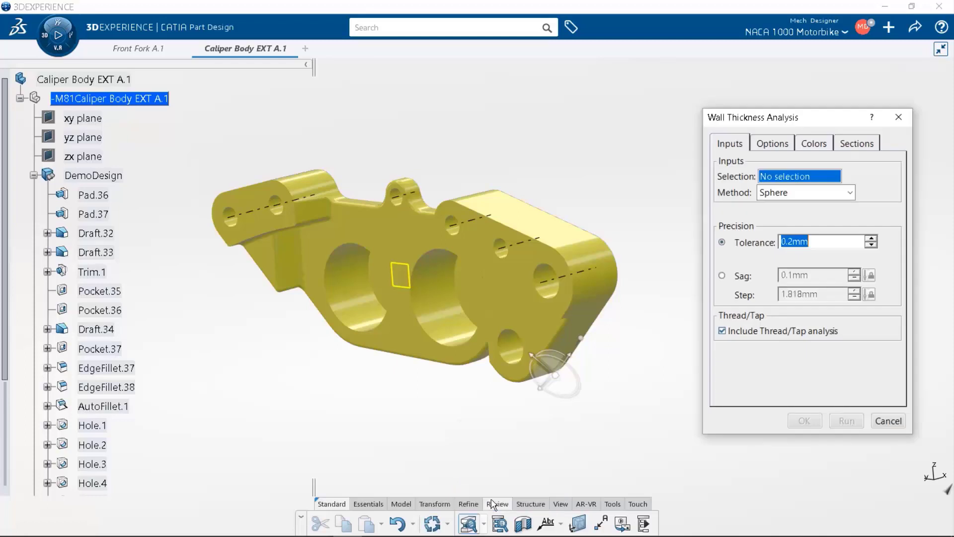
pyautogui.click(417, 245)
pyautogui.click(836, 421)
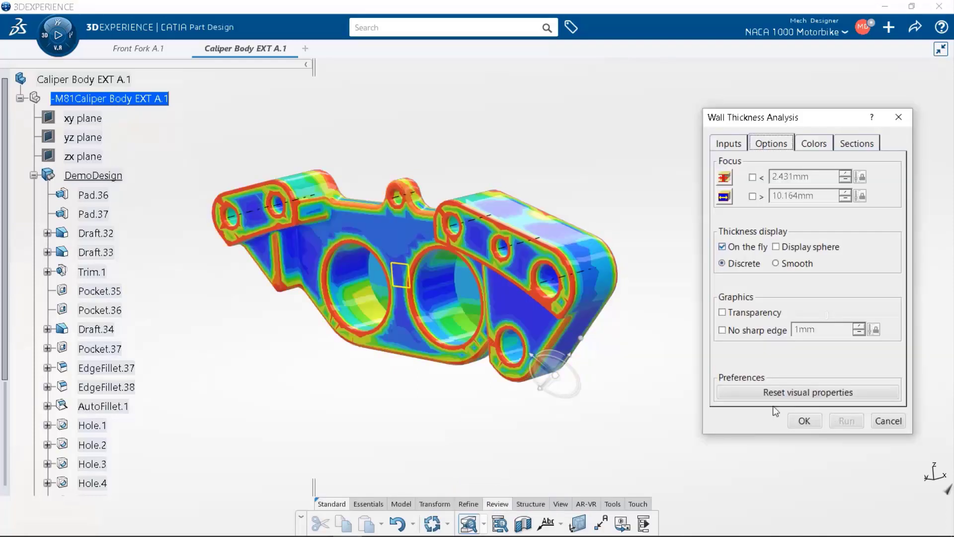
pyautogui.click(810, 144)
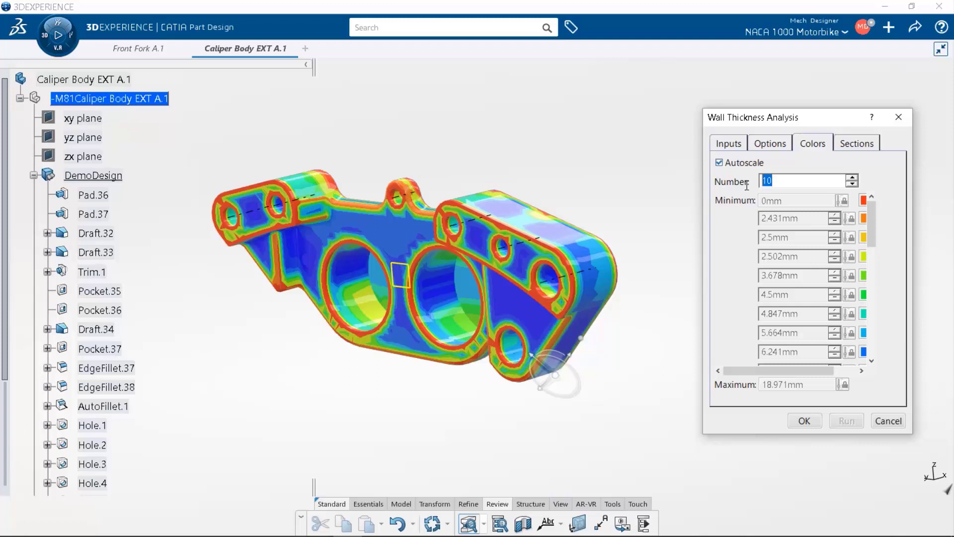
pyautogui.press('Return')
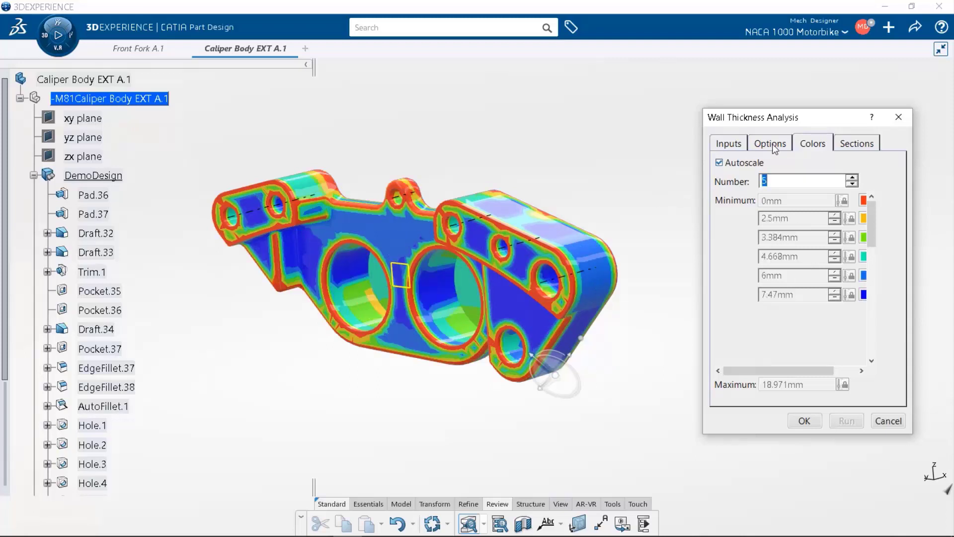
# - Probe local wall thicknesses on both sides of the caliper body with the on-the-fly thickness display
pyautogui.click(771, 145)
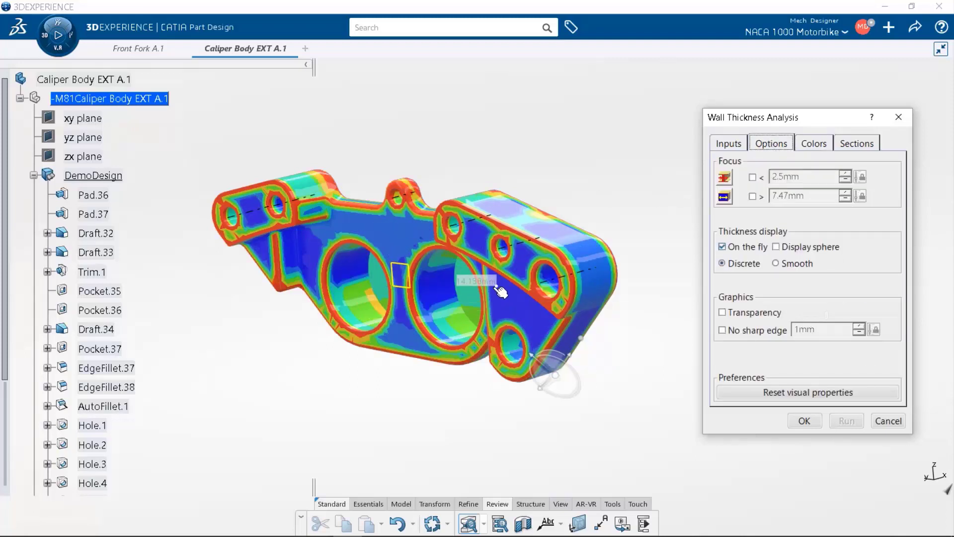
pyautogui.moveTo(500, 291); pyautogui.dragTo(446, 273, button='middle')
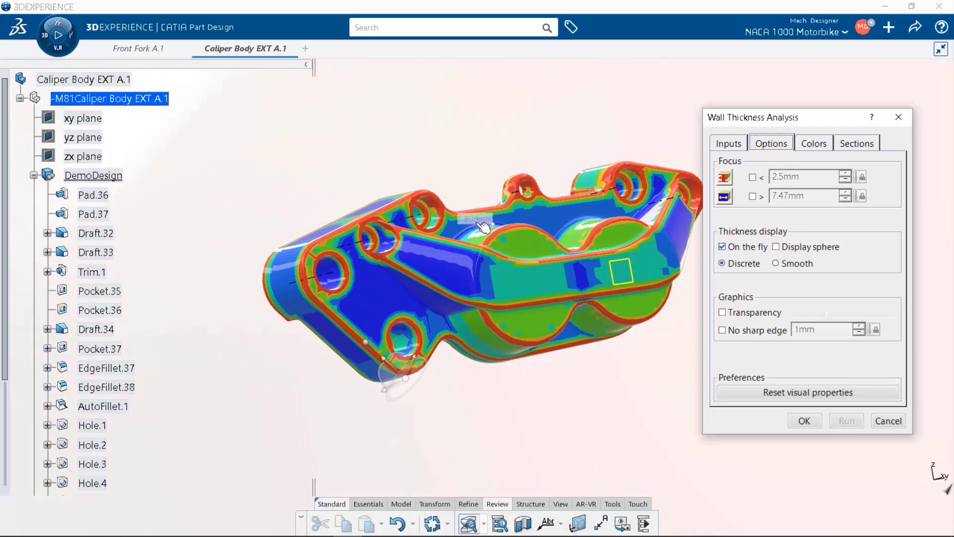
# - Inspect the wall thickness through a dynamic section with filled cut, turn the sectioning off, and cancel the Wall Thickness Analysis
pyautogui.click(846, 148)
pyautogui.click(725, 178)
pyautogui.moveTo(562, 374); pyautogui.dragTo(511, 423, button='middle')
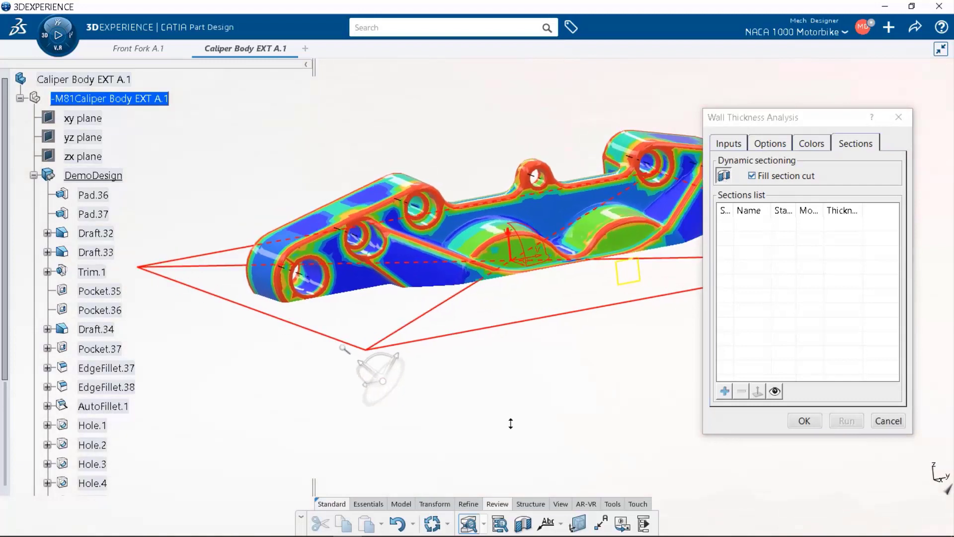
pyautogui.click(725, 176)
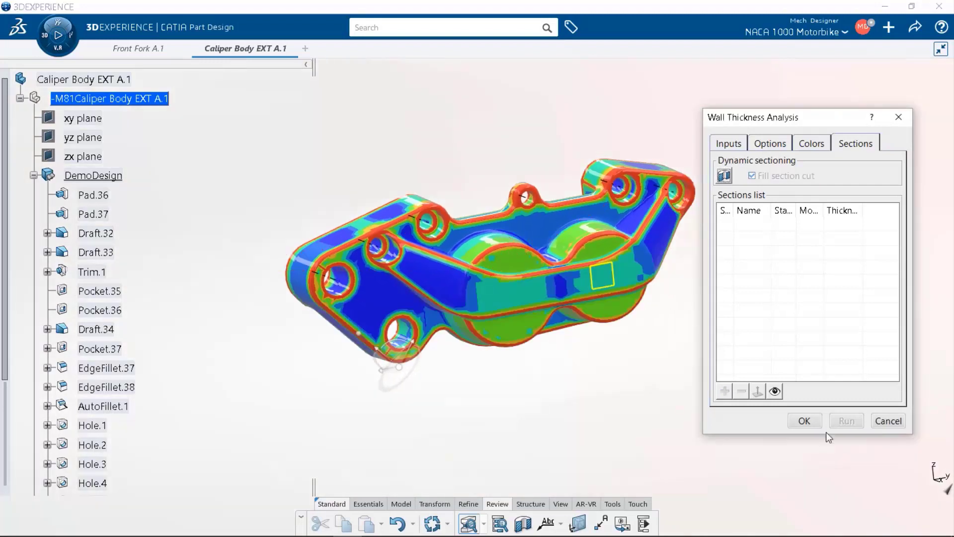
pyautogui.click(888, 421)
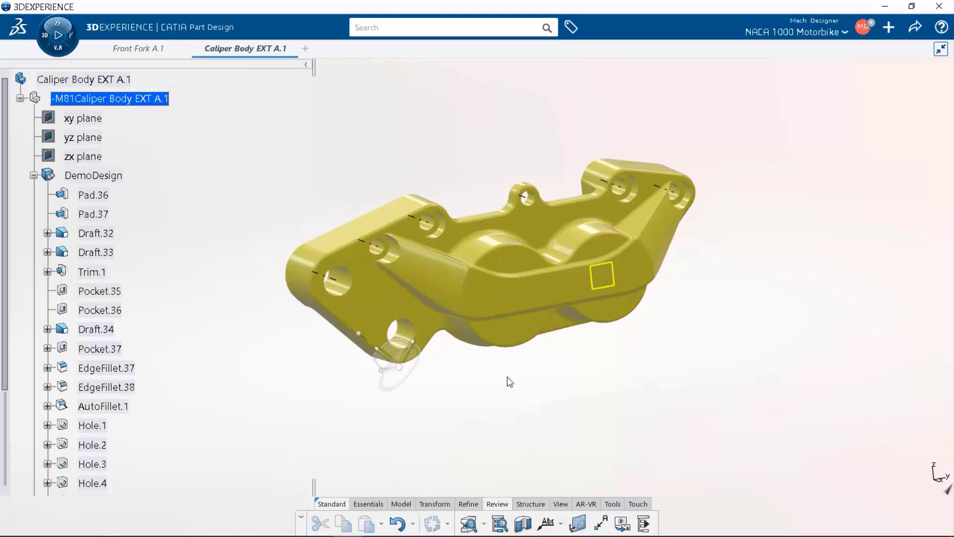
pyautogui.moveTo(411, 394); pyautogui.dragTo(661, 363, button='middle')
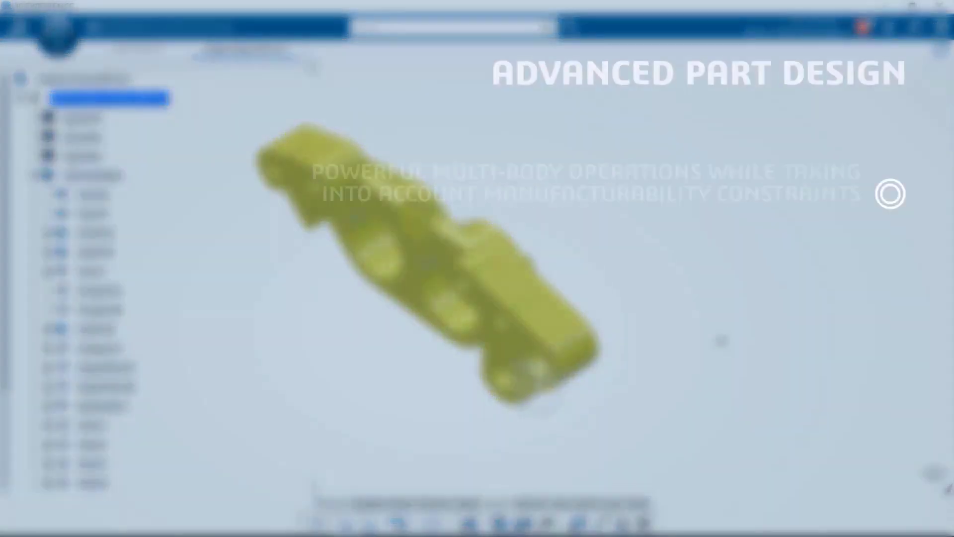